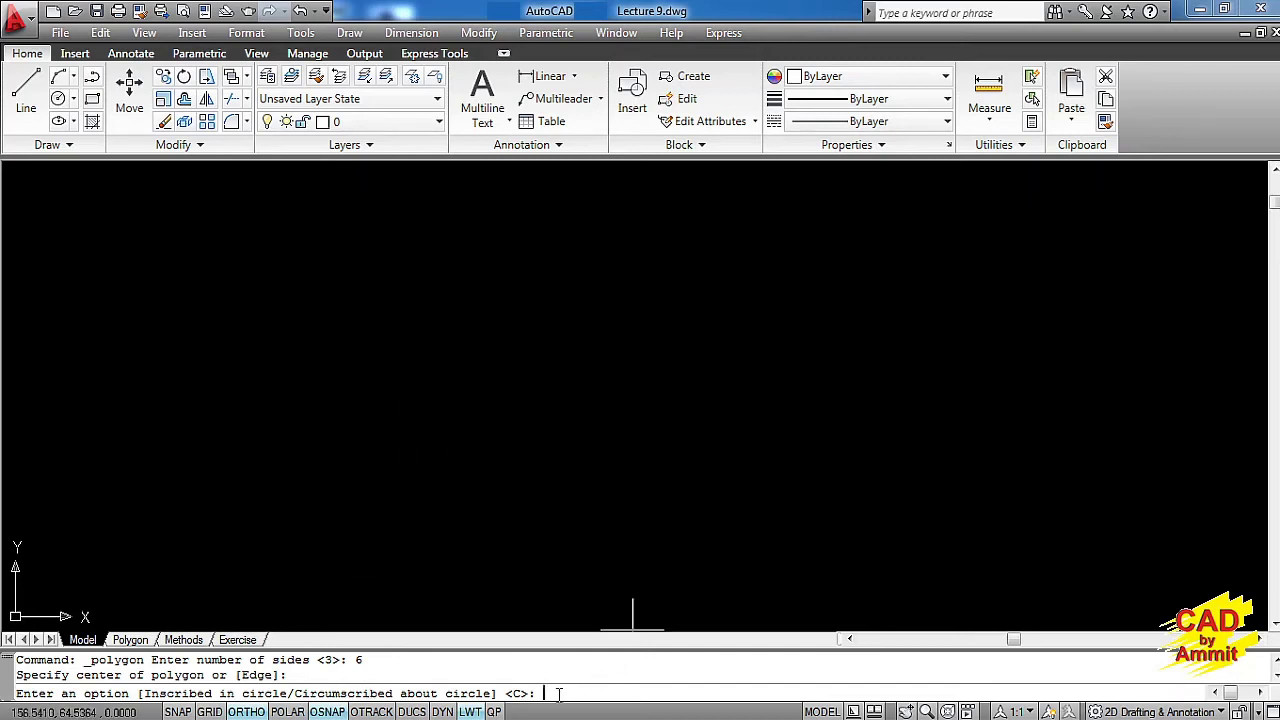
# Step: Finish the six-sided polygon as inscribed in a circle of radius 50
pyautogui.press('Return')
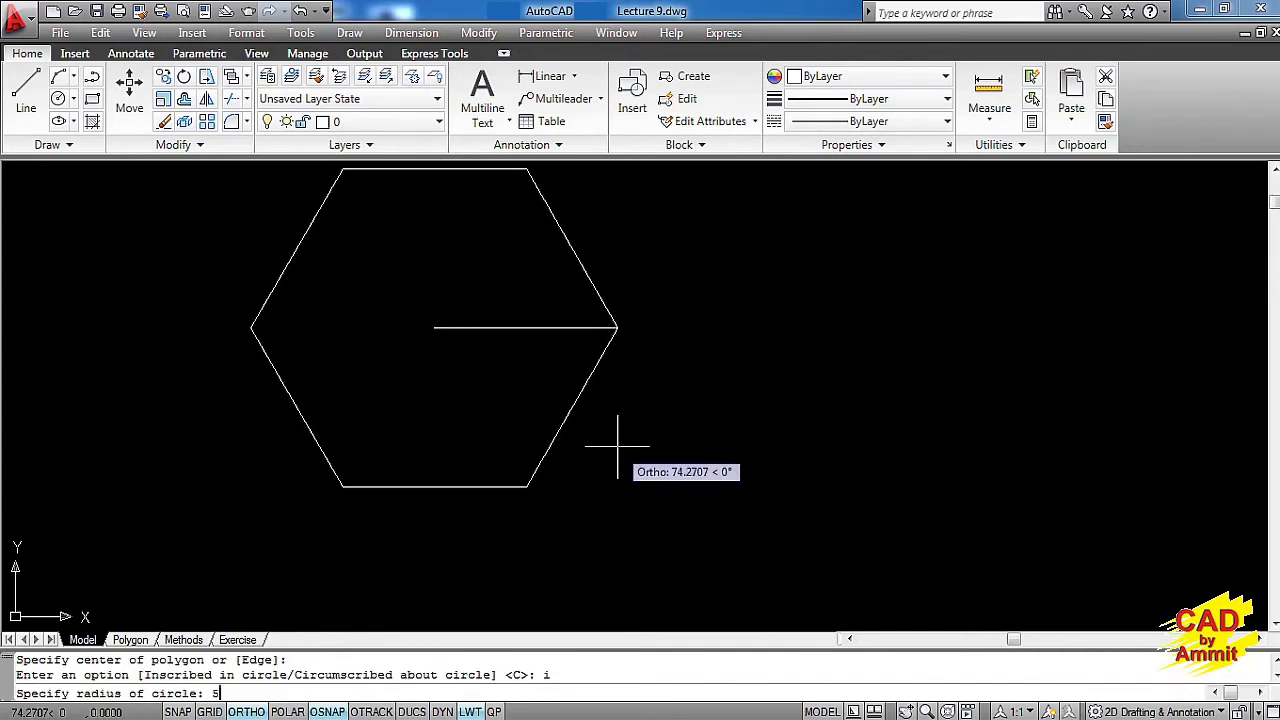
pyautogui.press('Return')
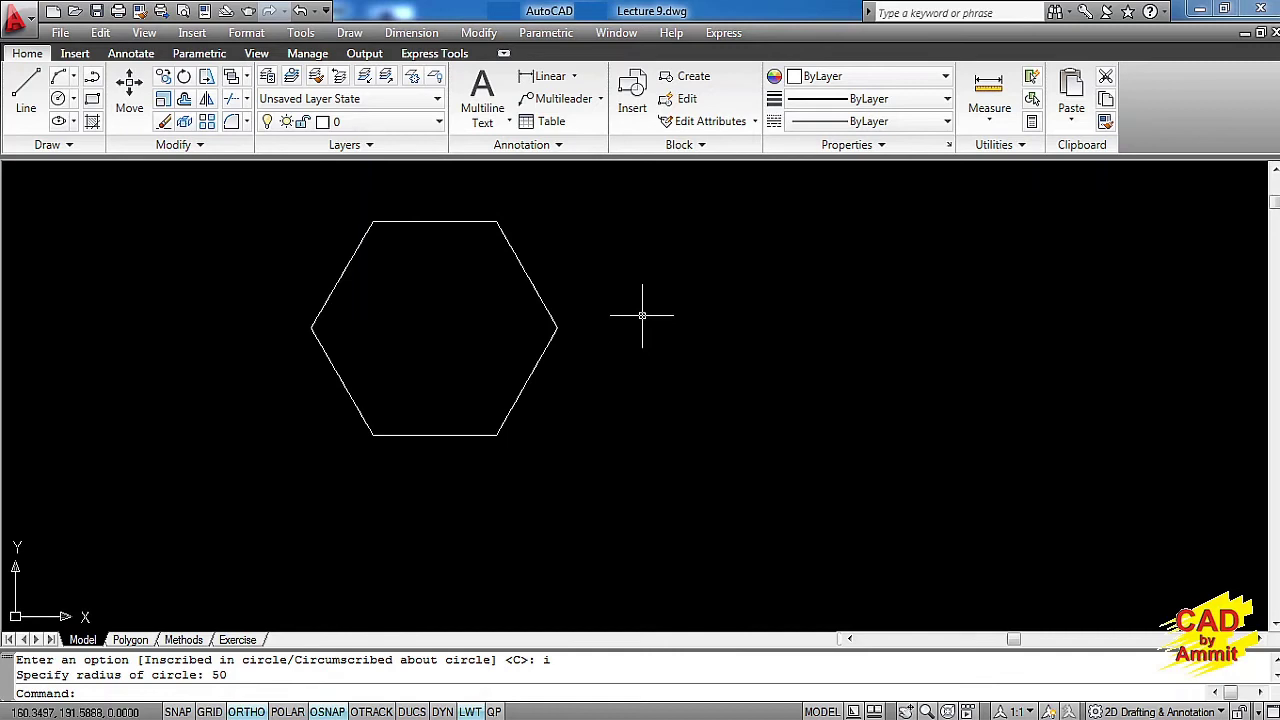
# Step: Draw a diagonal line from the hexagon's upper-left vertex to its lower-right vertex
pyautogui.write('l')
pyautogui.press('Return')
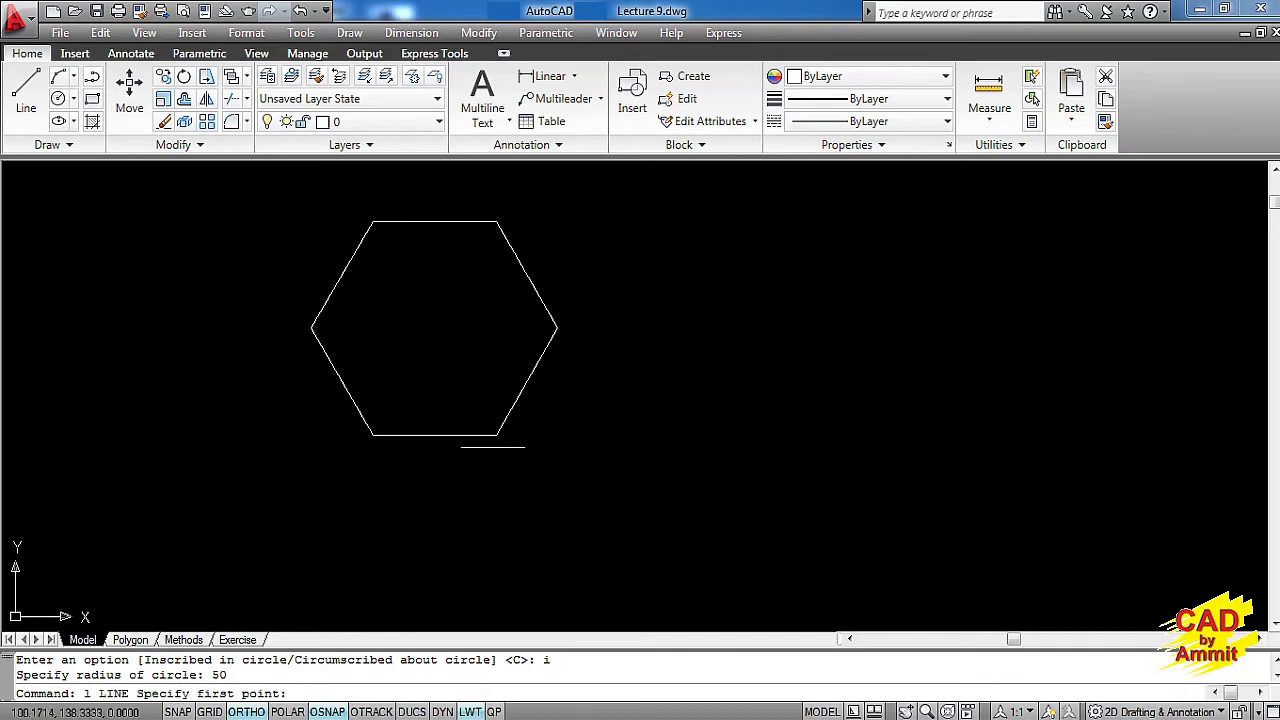
pyautogui.click(372, 221)
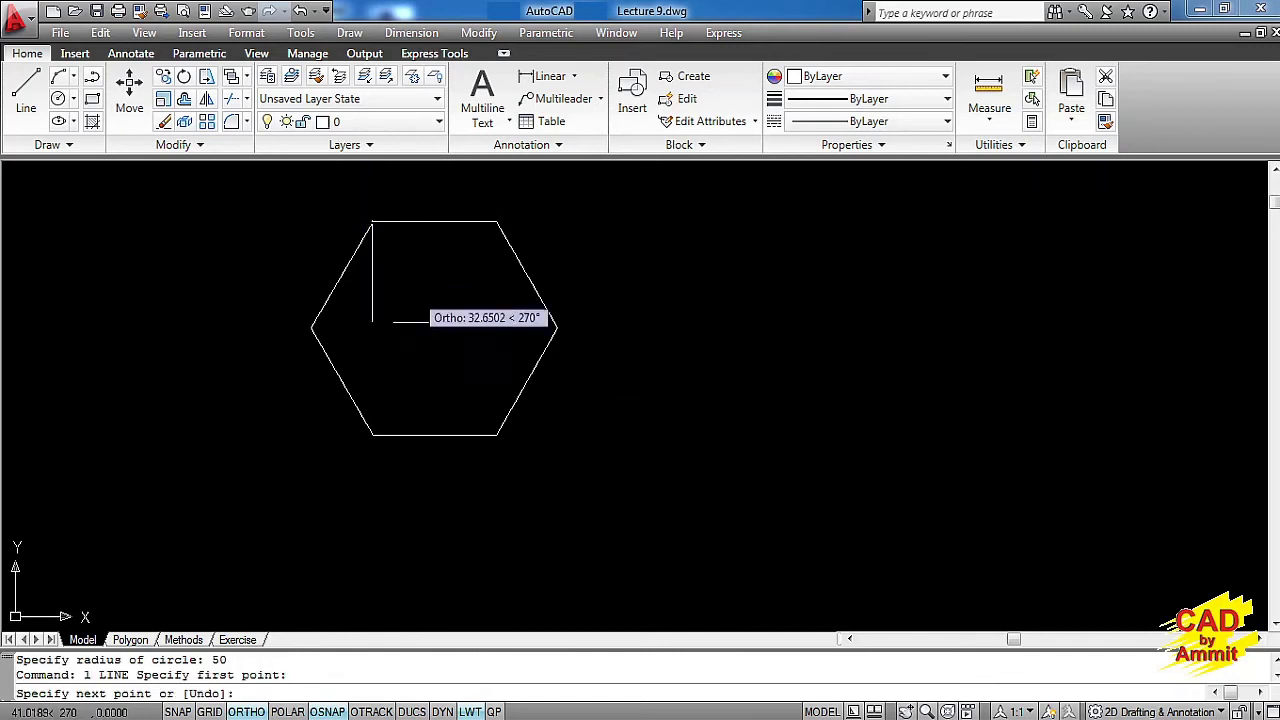
pyautogui.click(497, 434)
pyautogui.rightClick(498, 436)
pyautogui.click(545, 453)
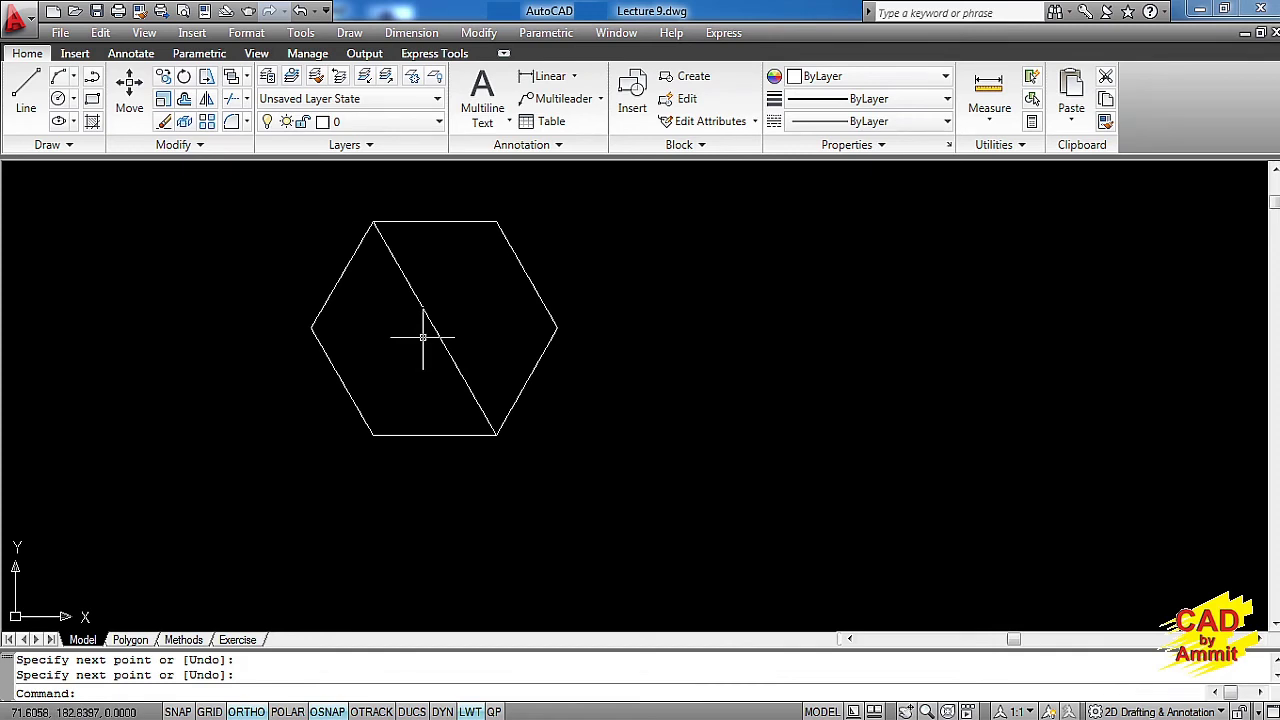
# Step: Draw a circle of radius 50 centred on the midpoint of the hexagon's diagonal
pyautogui.write('c')
pyautogui.press('Return')
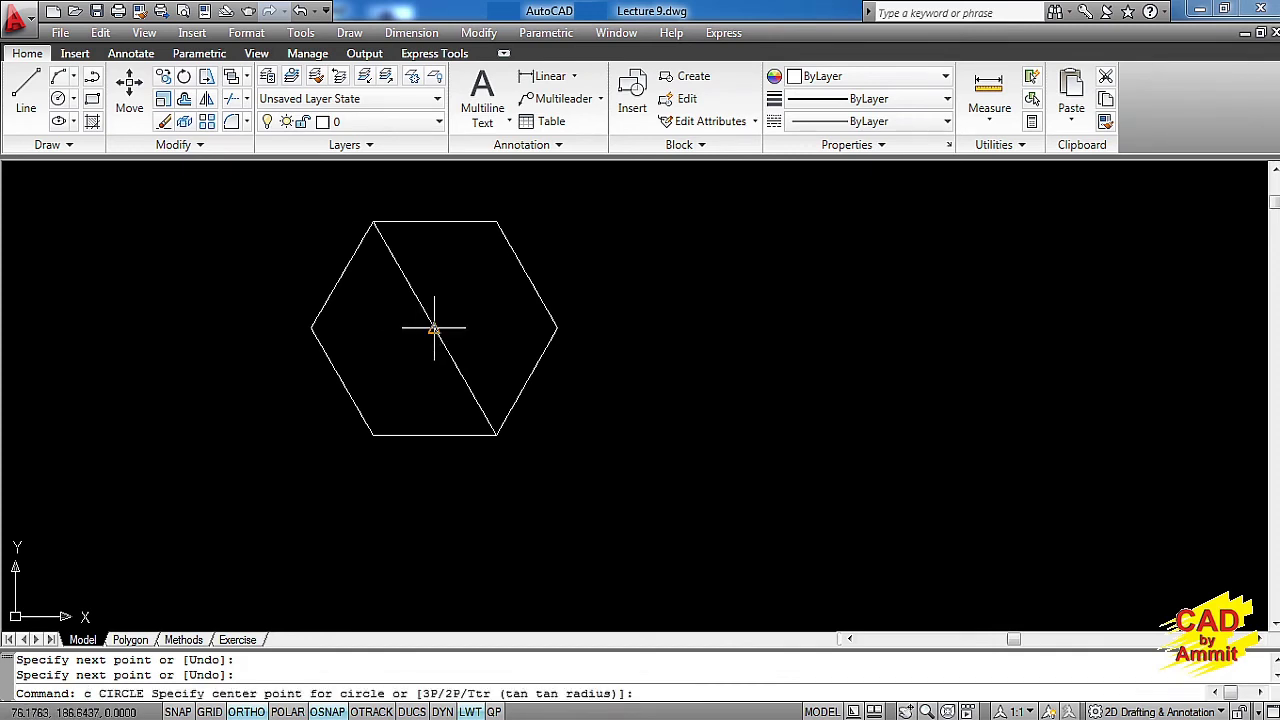
pyautogui.click(434, 328)
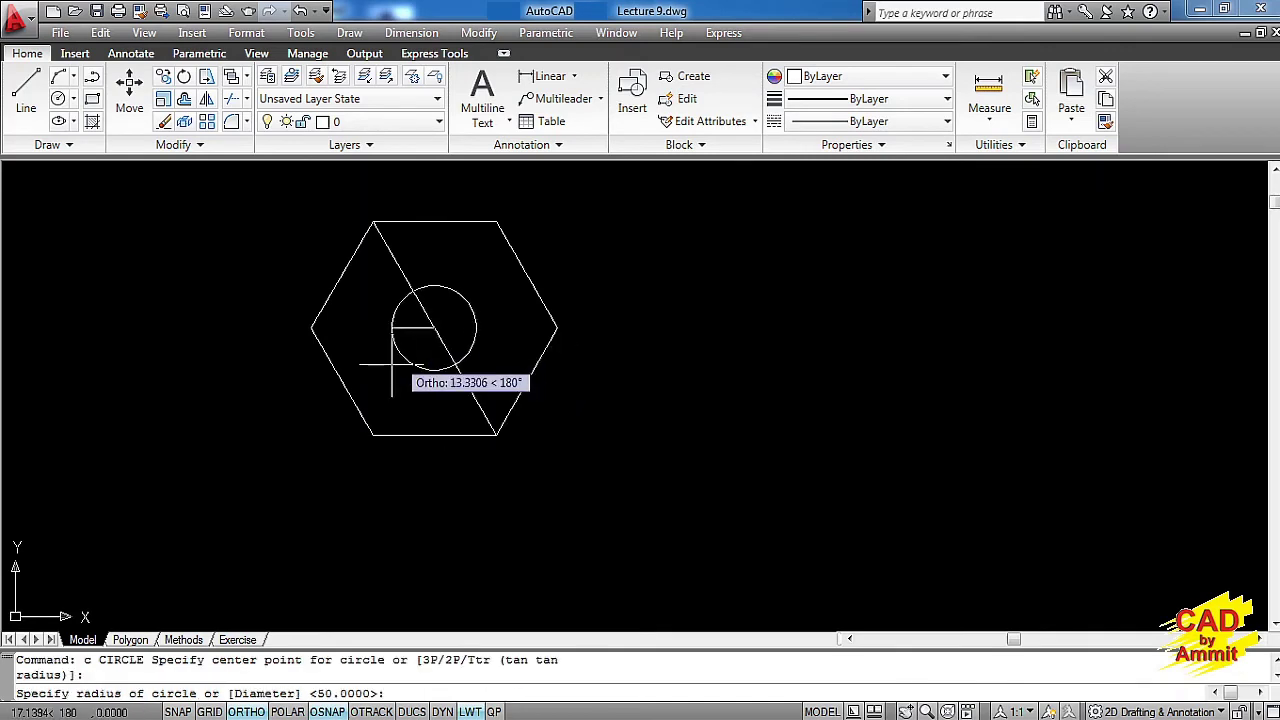
pyautogui.write('50')
pyautogui.press('Return')
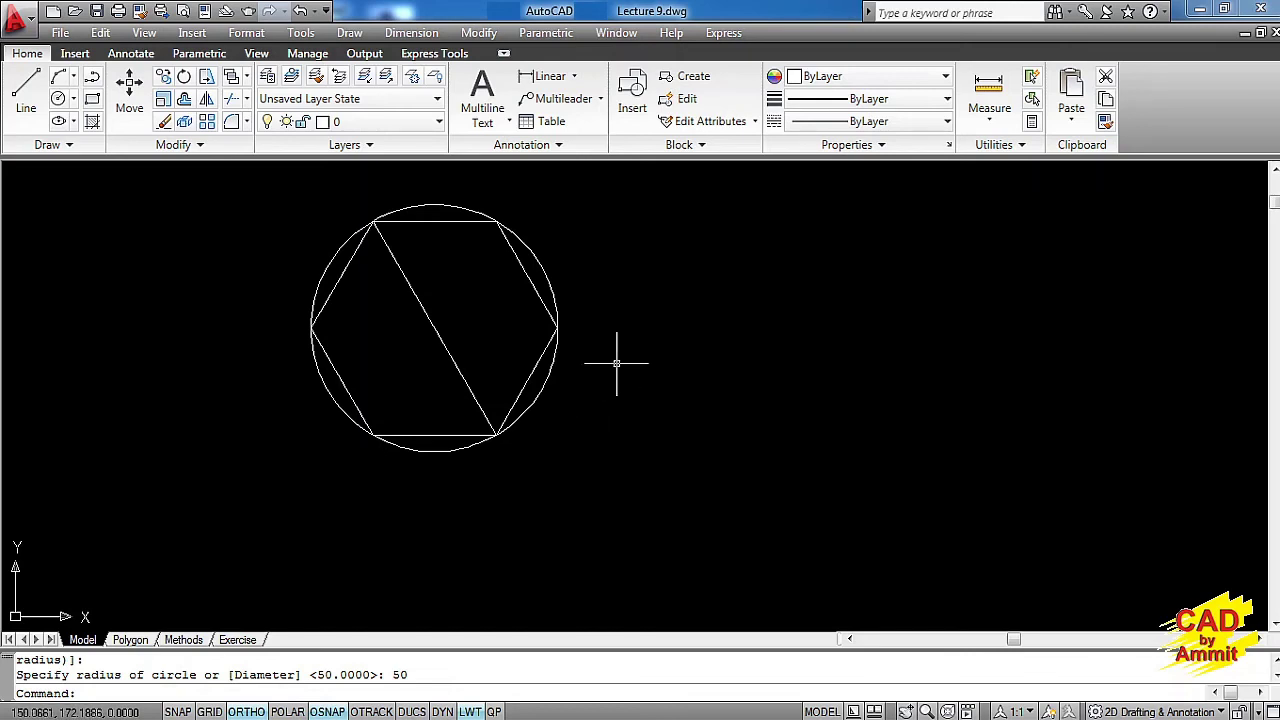
# Step: Review the Circumscribed Method in the Methods layout, and draw a model-space hexagon circumscribed about a radius 50 circle at the diagonal's midpoint
pyautogui.click(194, 646)
pyautogui.moveTo(466, 543); pyautogui.dragTo(497, 200, button='middle')
pyautogui.moveTo(498, 368); pyautogui.dragTo(494, 350, button='middle')
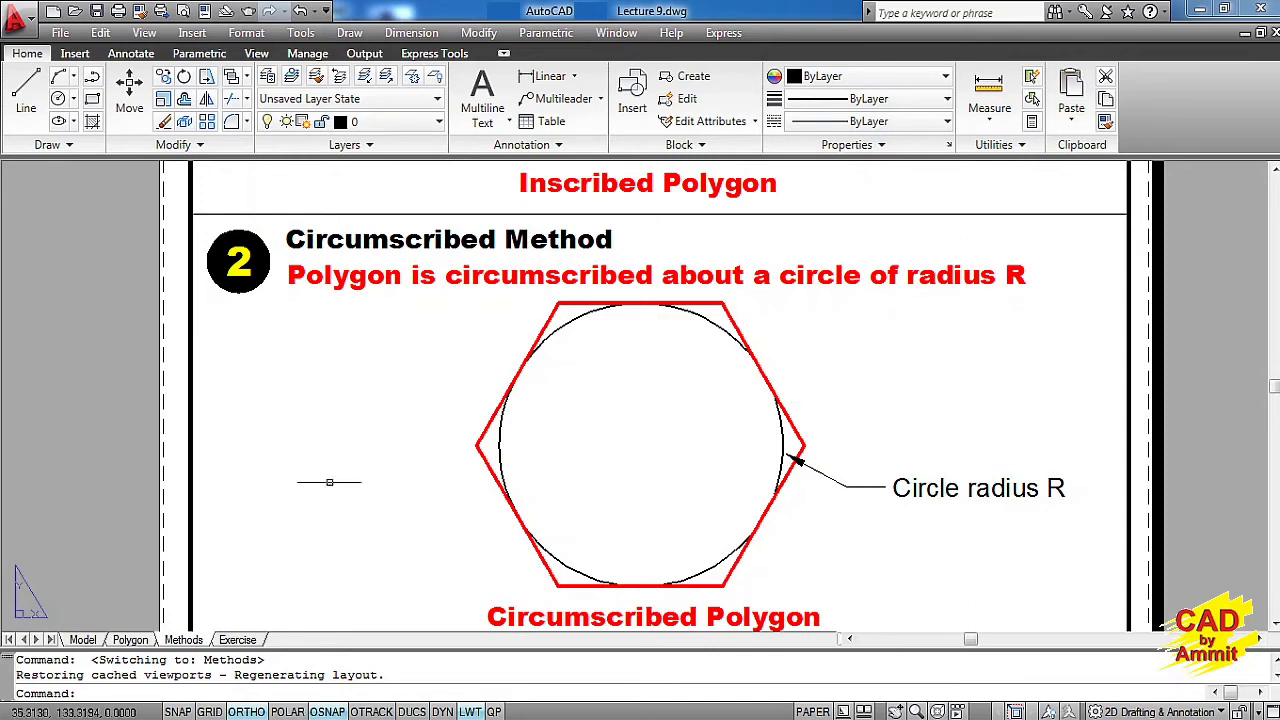
pyautogui.click(102, 645)
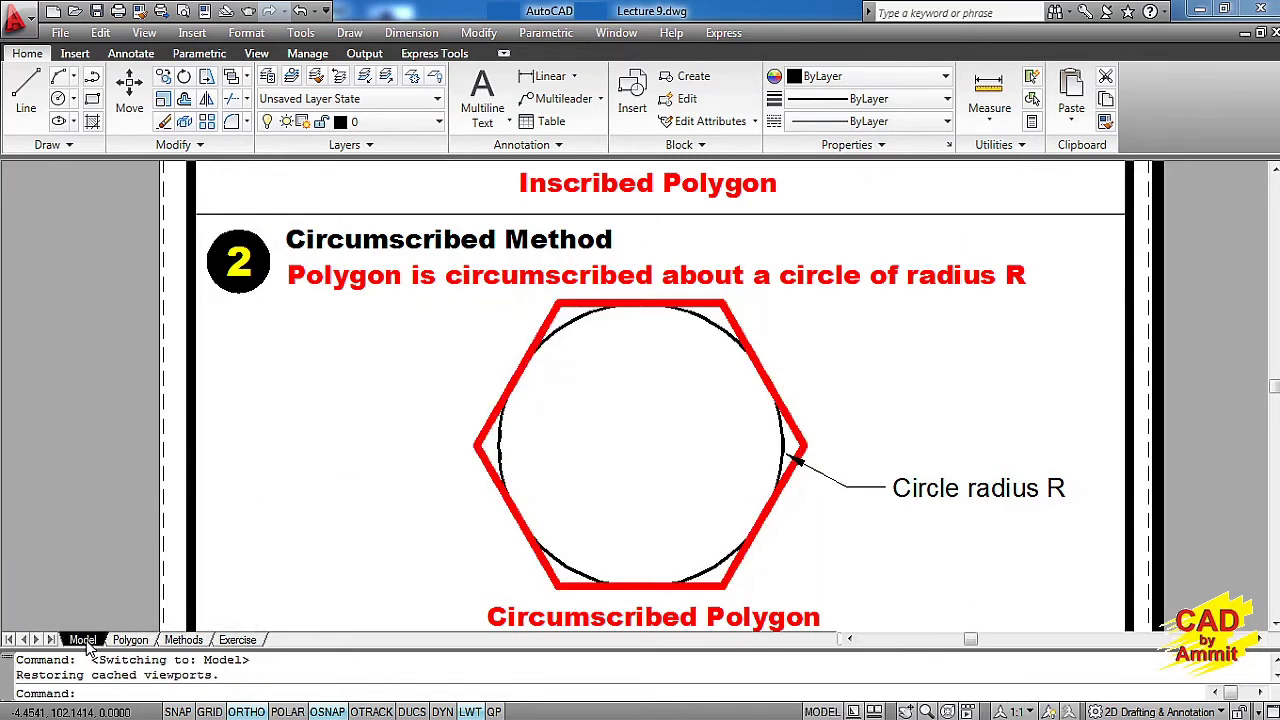
pyautogui.write('pol')
pyautogui.press('Return')
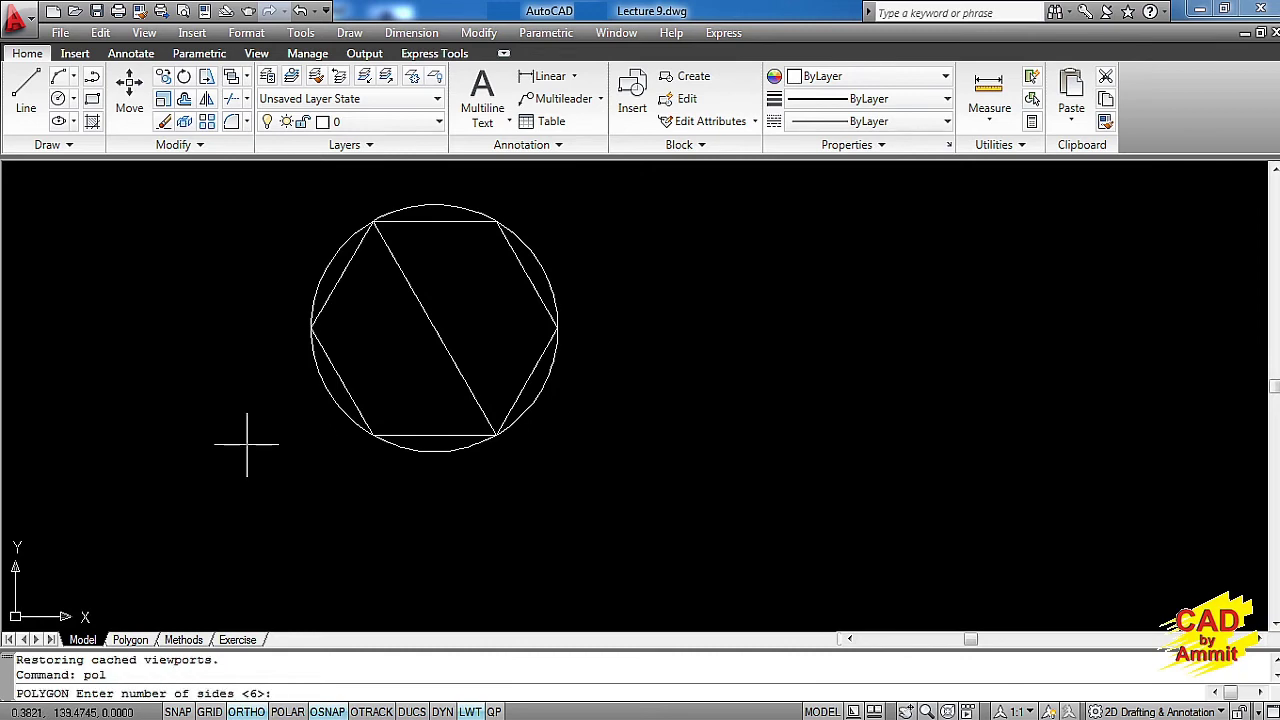
pyautogui.press('Return')
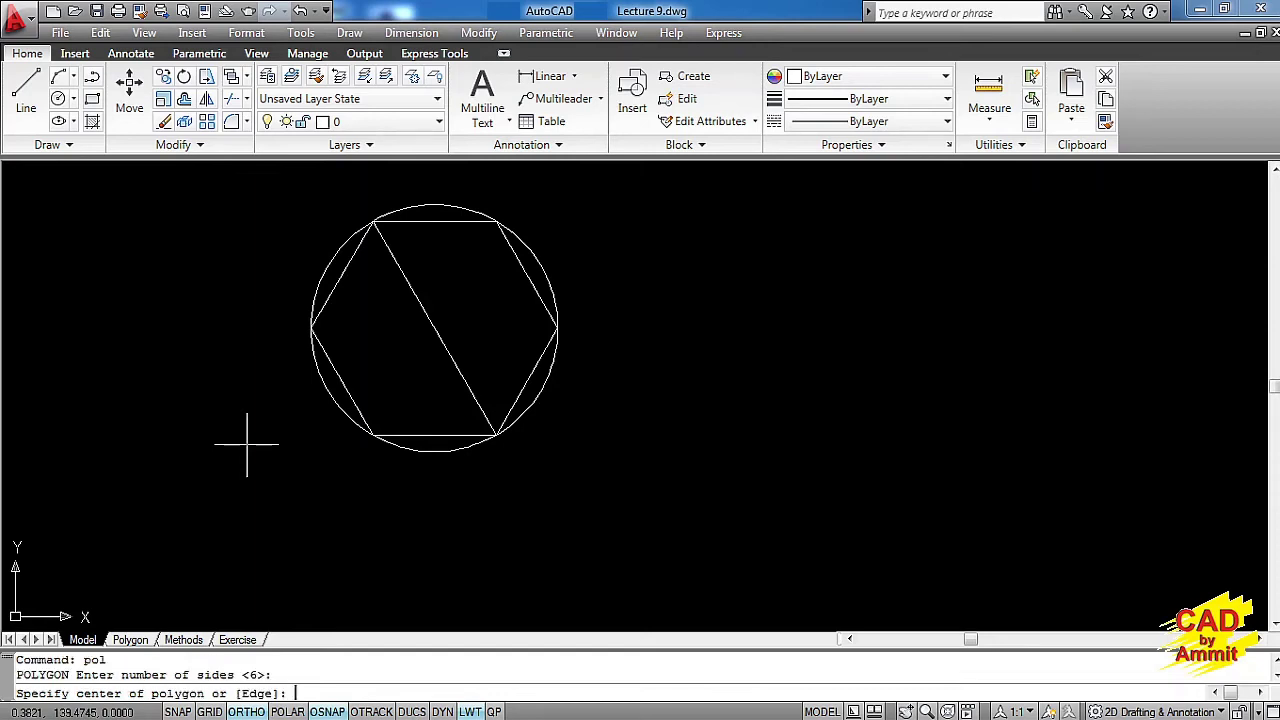
pyautogui.click(434, 328)
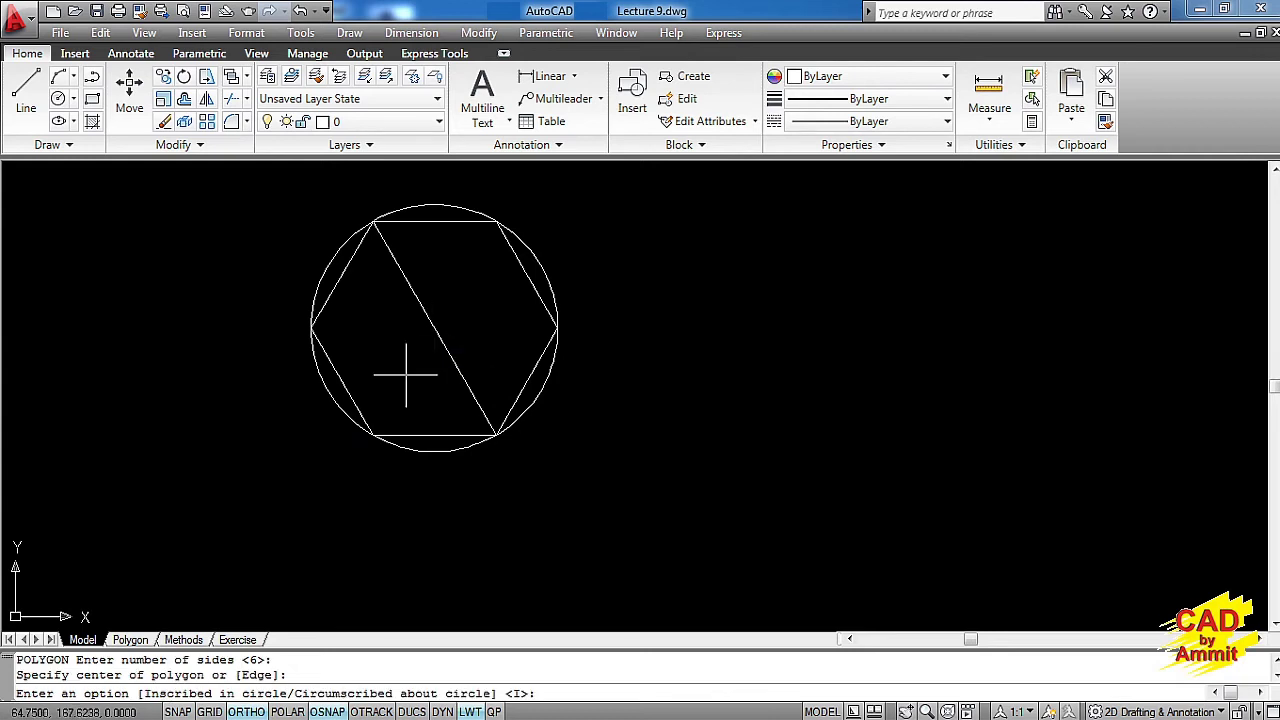
pyautogui.press('Return')
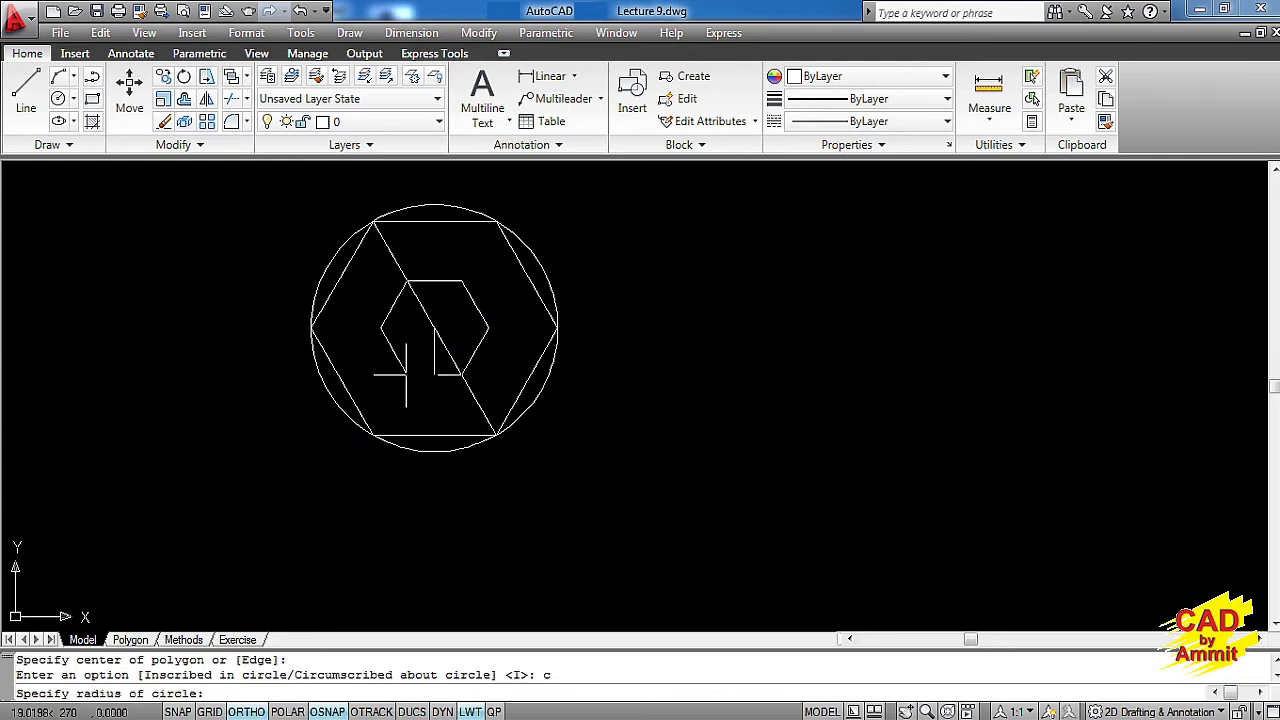
pyautogui.press('Return')
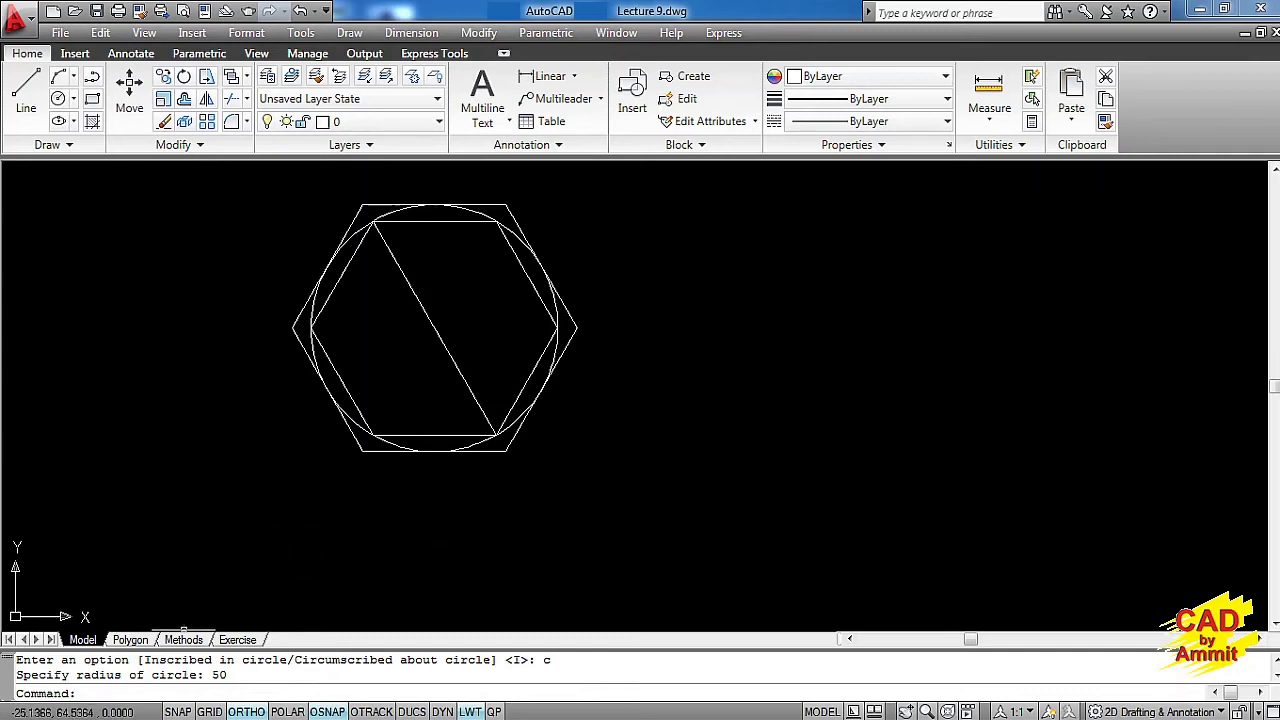
# Step: Review the Edge Method in the Methods layout, and draw a separate model-space hexagon by its Edge option with a horizontal edge of 50
pyautogui.click(184, 641)
pyautogui.moveTo(467, 581); pyautogui.dragTo(491, 369, button='middle')
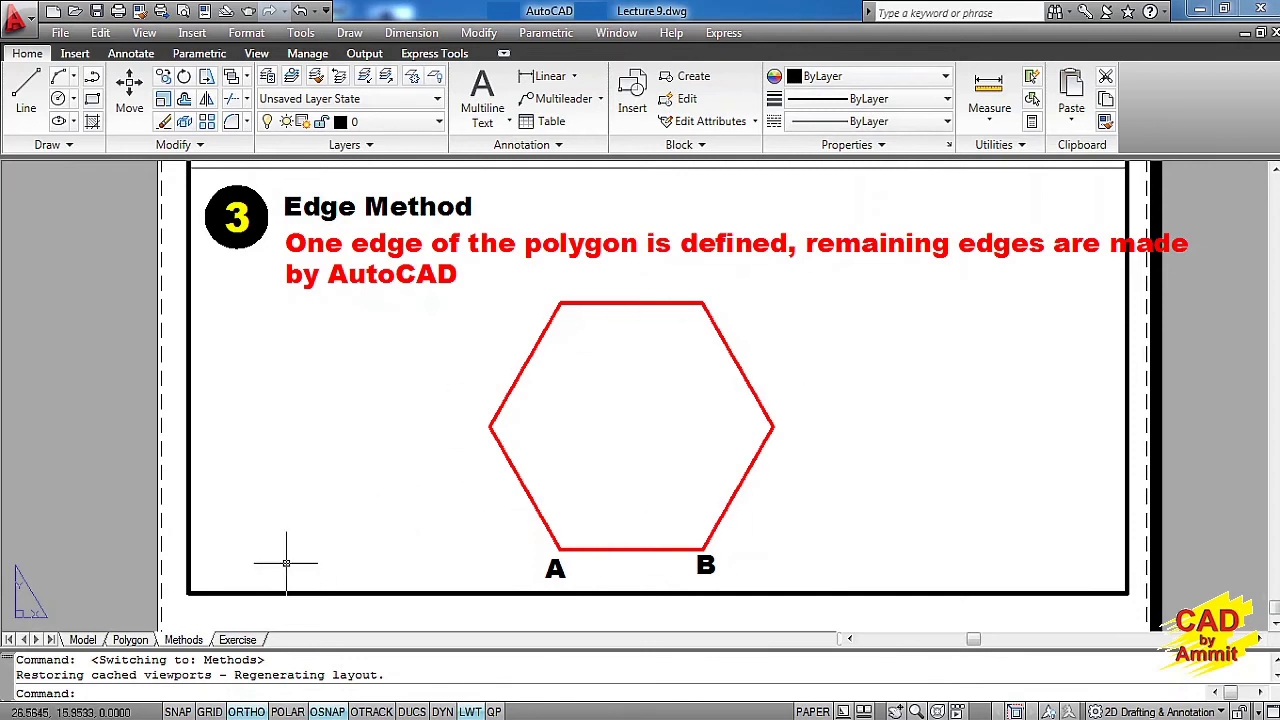
pyautogui.click(83, 640)
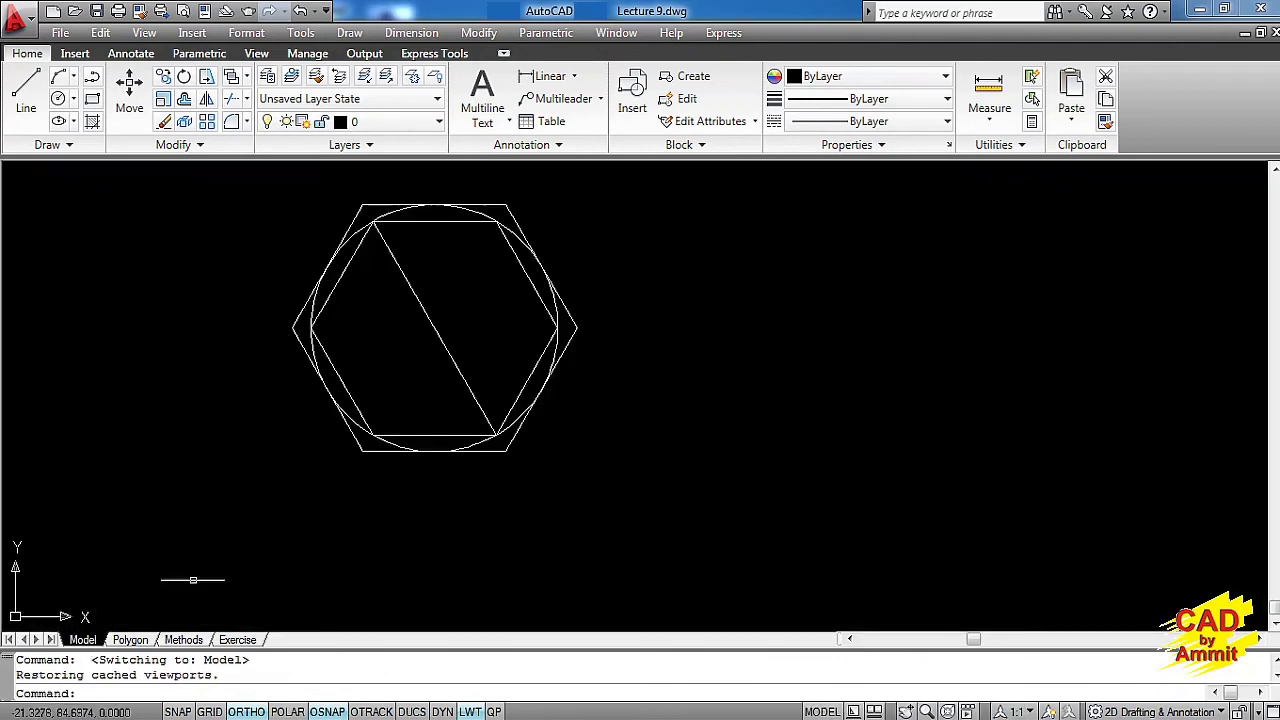
pyautogui.moveTo(580, 451); pyautogui.dragTo(519, 528, button='middle')
pyautogui.write('r')
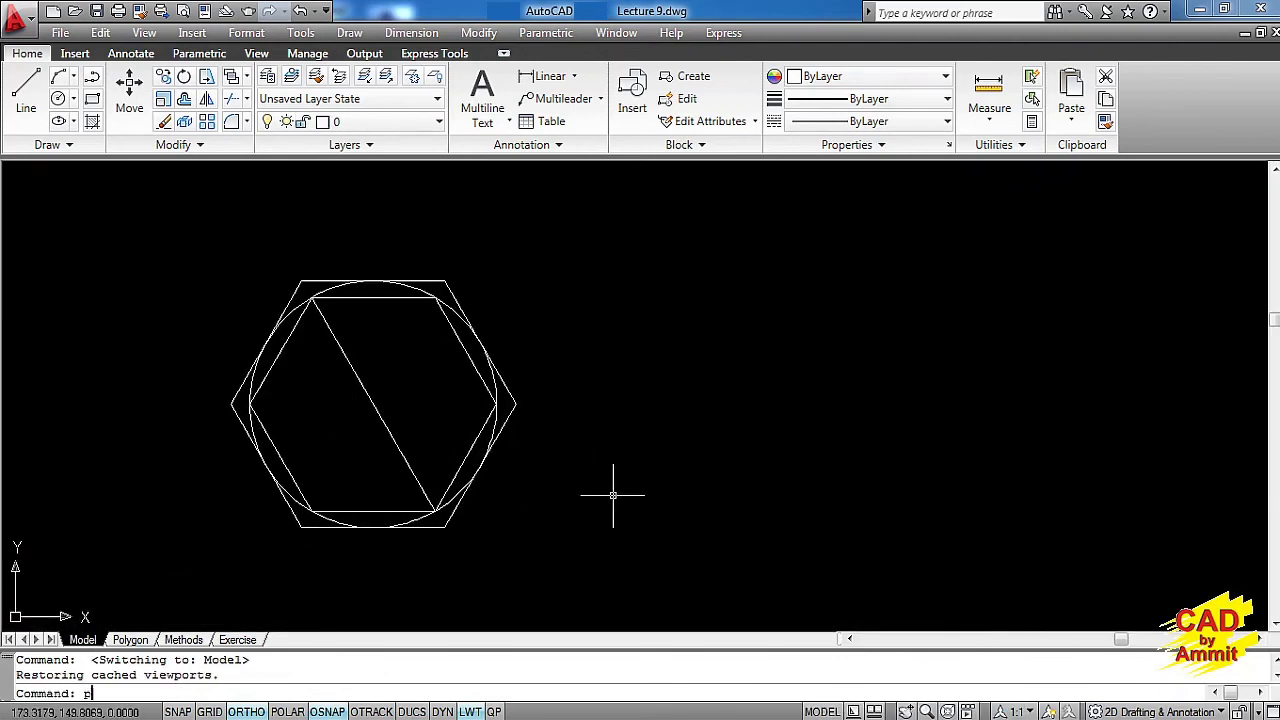
pyautogui.press('Return')
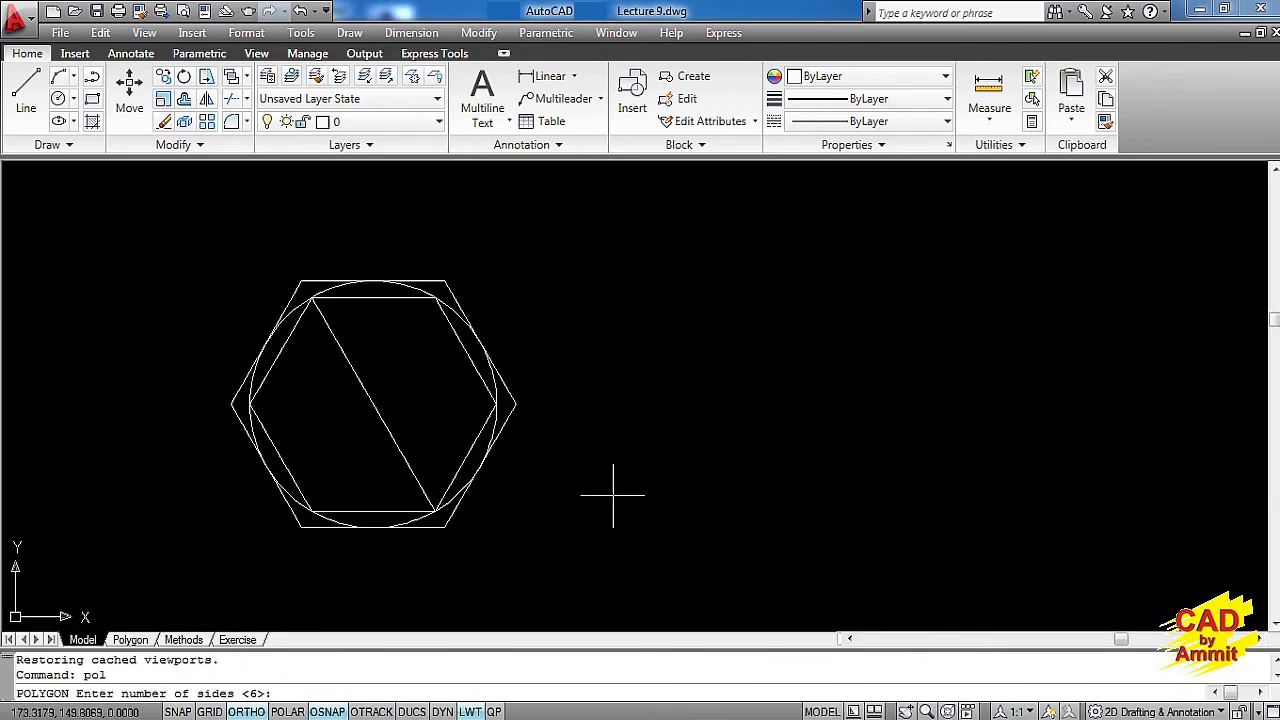
pyautogui.press('Return')
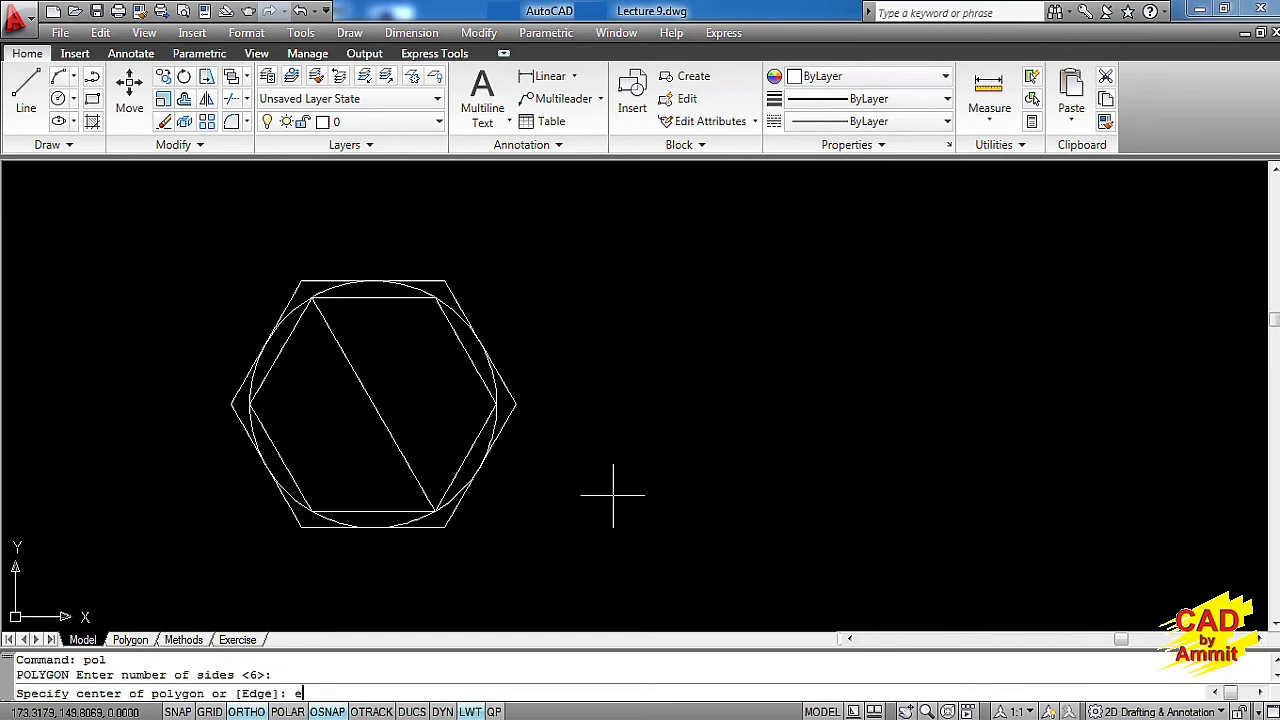
pyautogui.write('e')
pyautogui.press('Return')
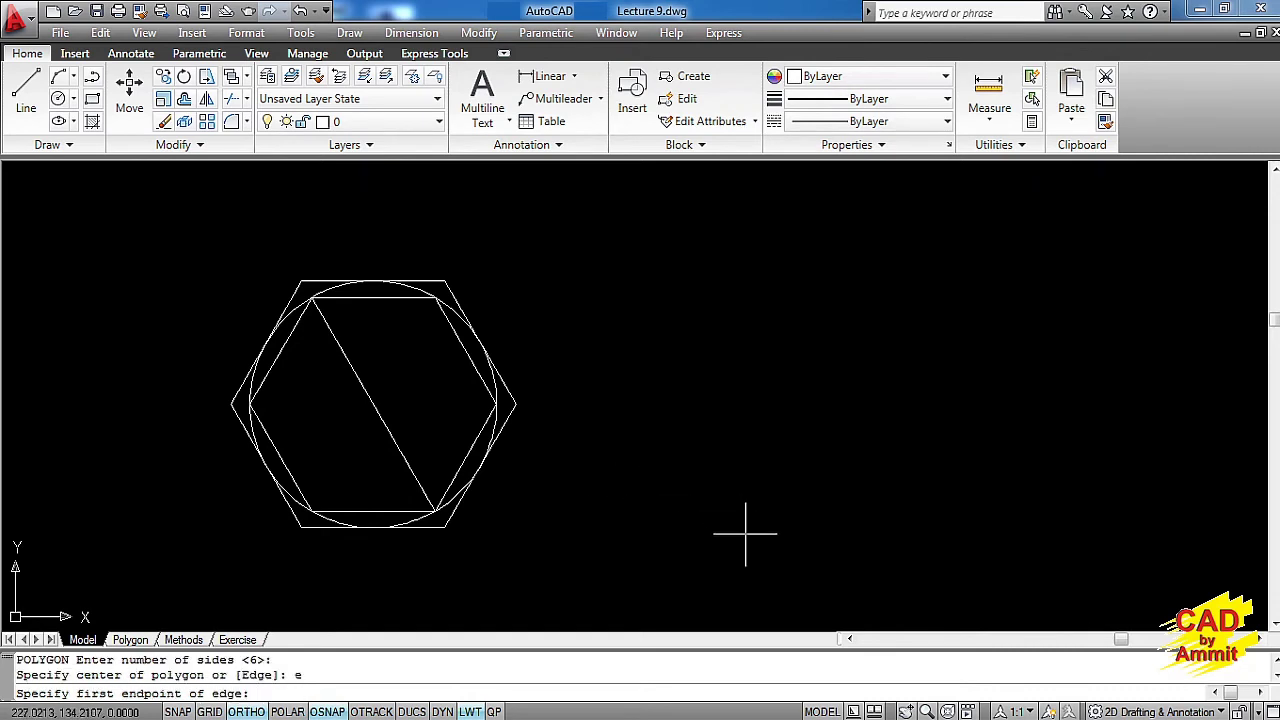
pyautogui.click(745, 533)
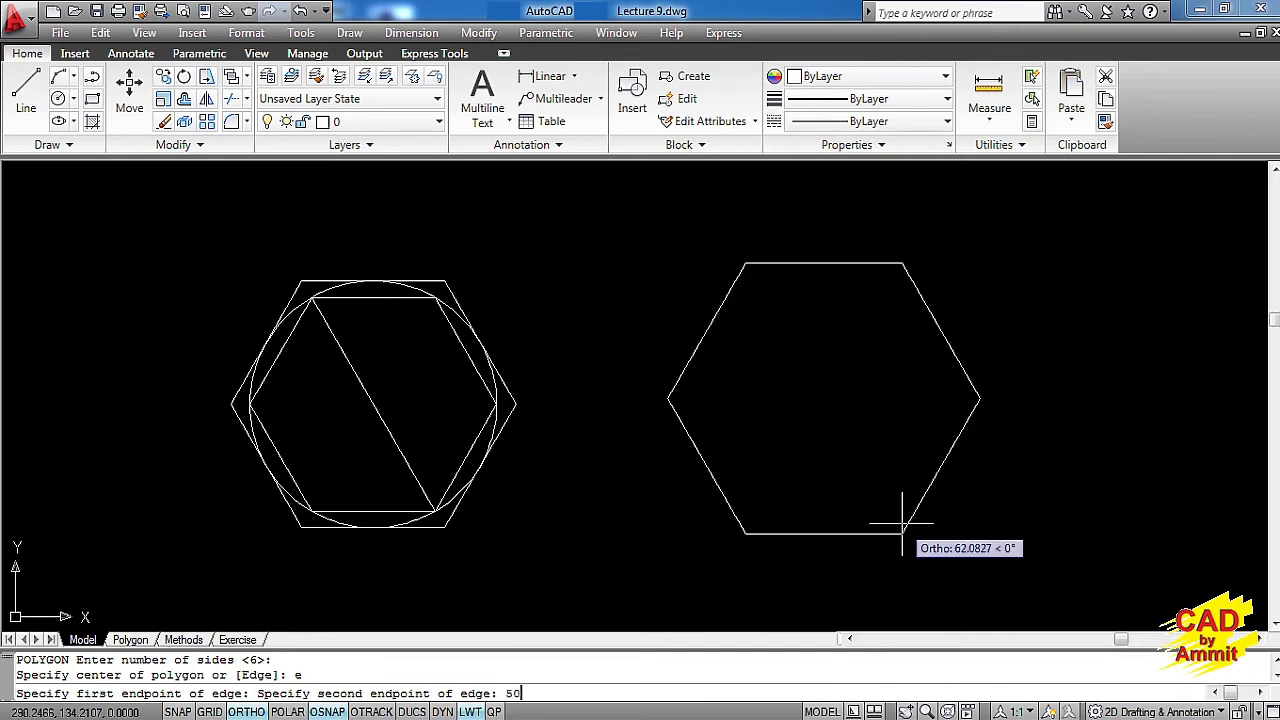
pyautogui.press('Return')
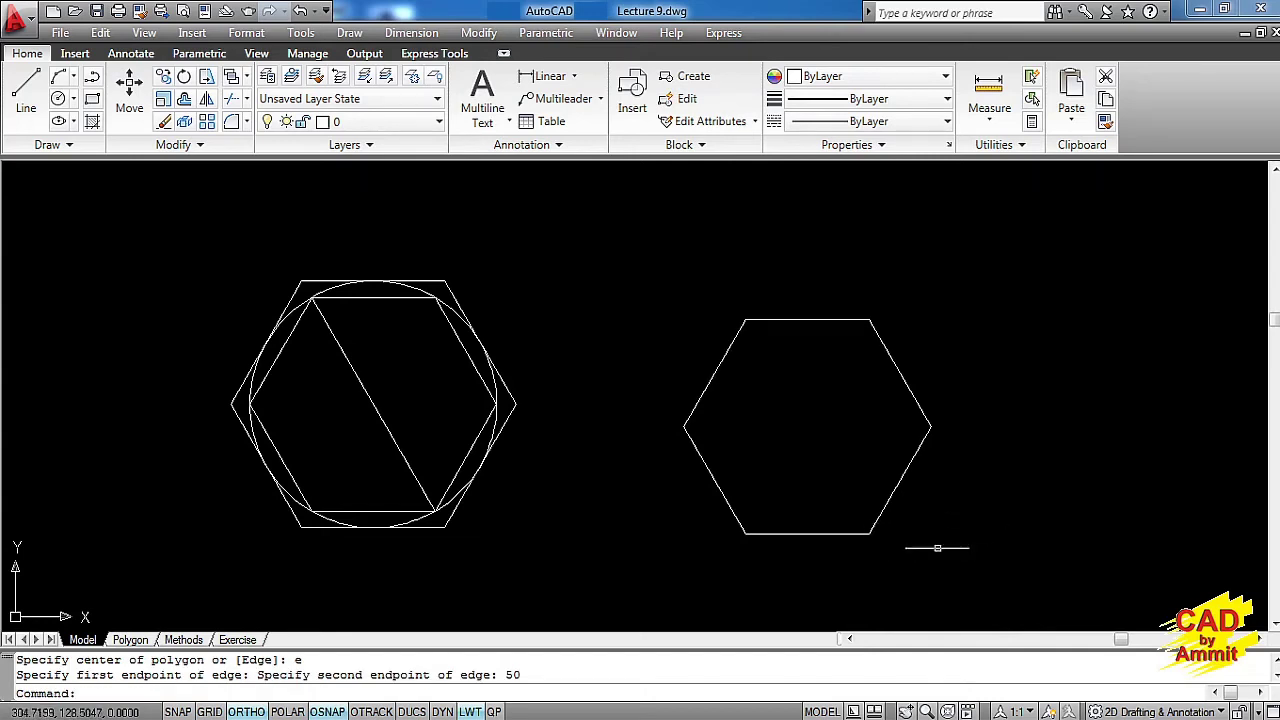
# Step: Draw a five-sided polygon by the Edge option, using the bottom edge of the separate hexagon
pyautogui.press('Return')
pyautogui.write('5')
pyautogui.press('Return')
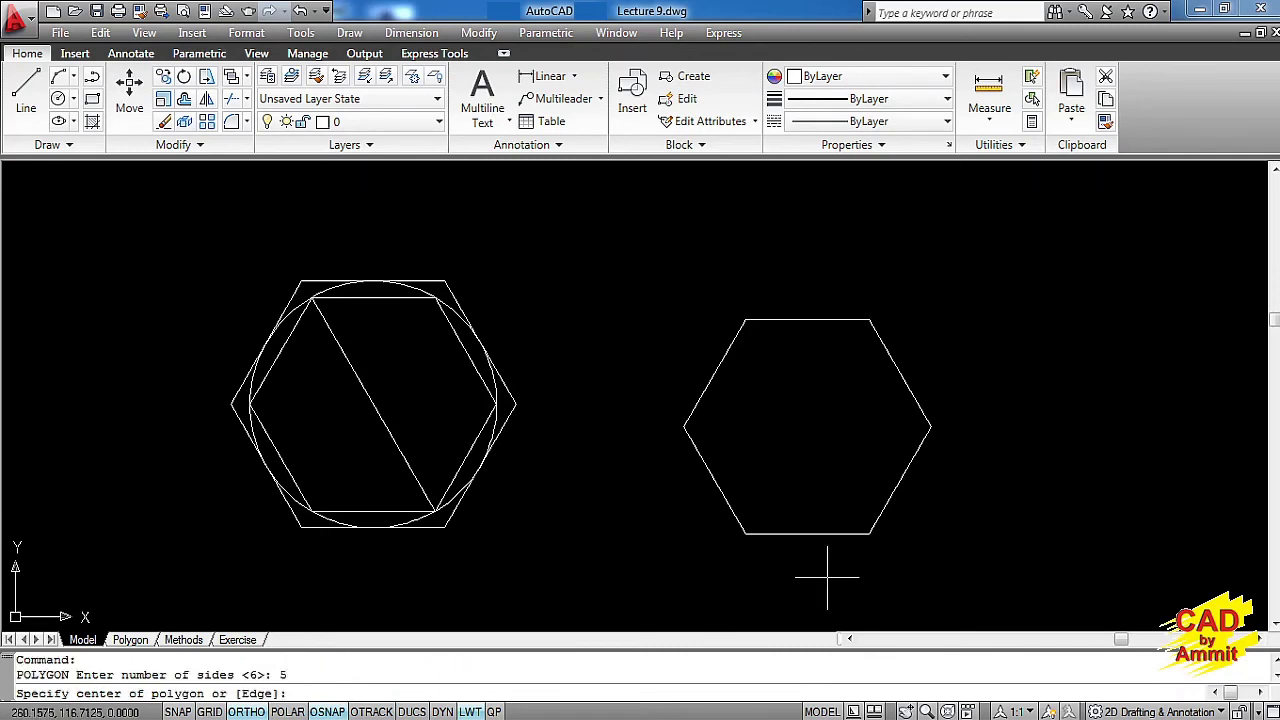
pyautogui.write('e')
pyautogui.press('Return')
pyautogui.click(745, 533)
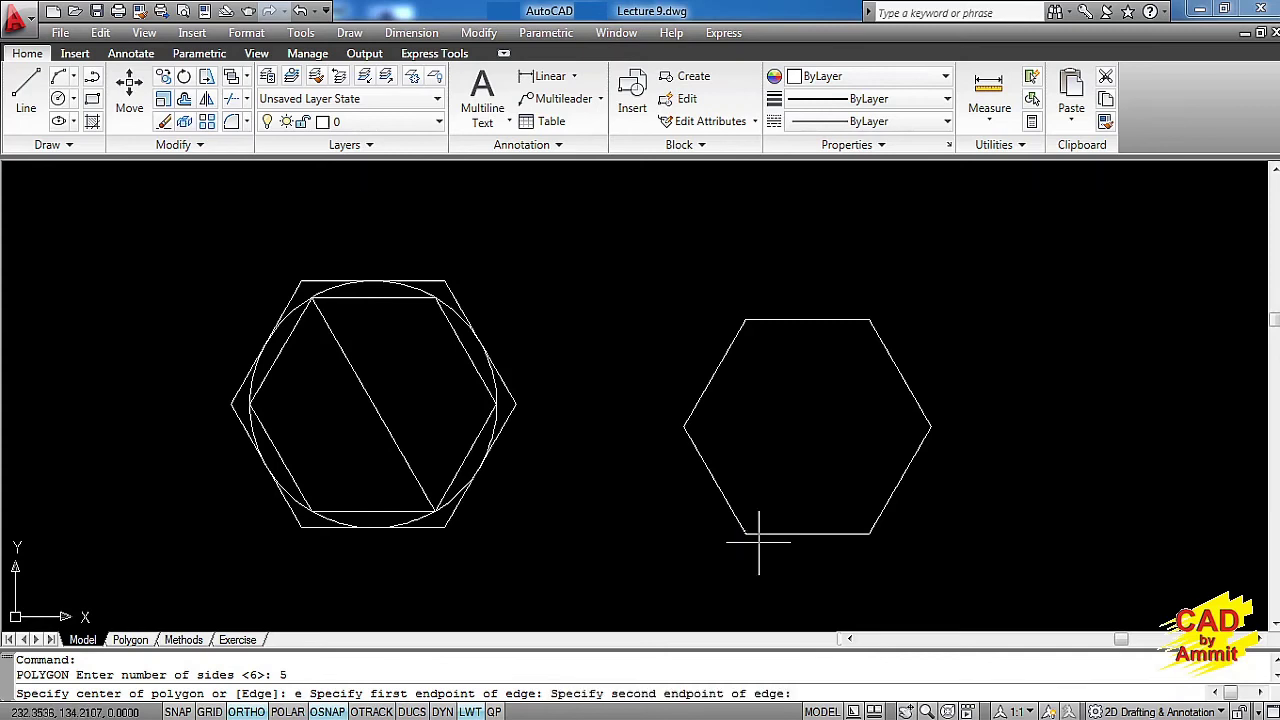
pyautogui.click(871, 533)
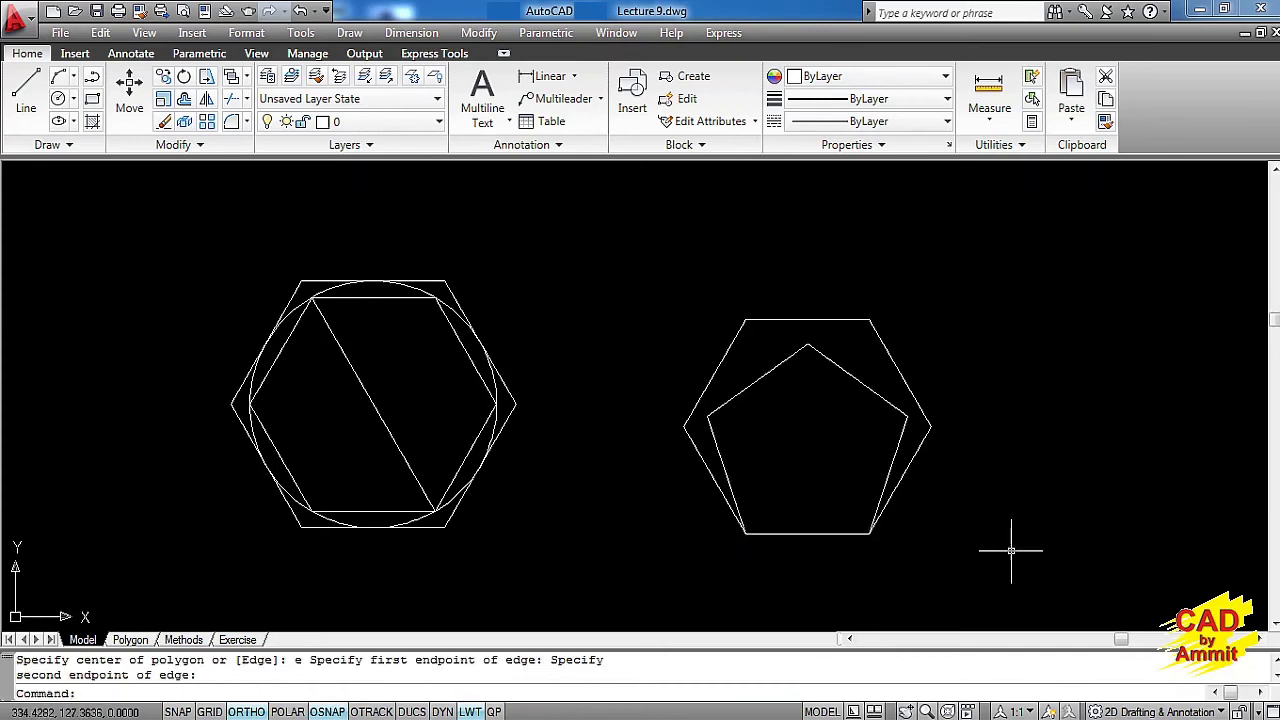
# Step: Draw a four-sided polygon by the Edge option on the bottom edge shared by the separate hexagon and the pentagon
pyautogui.press('Return')
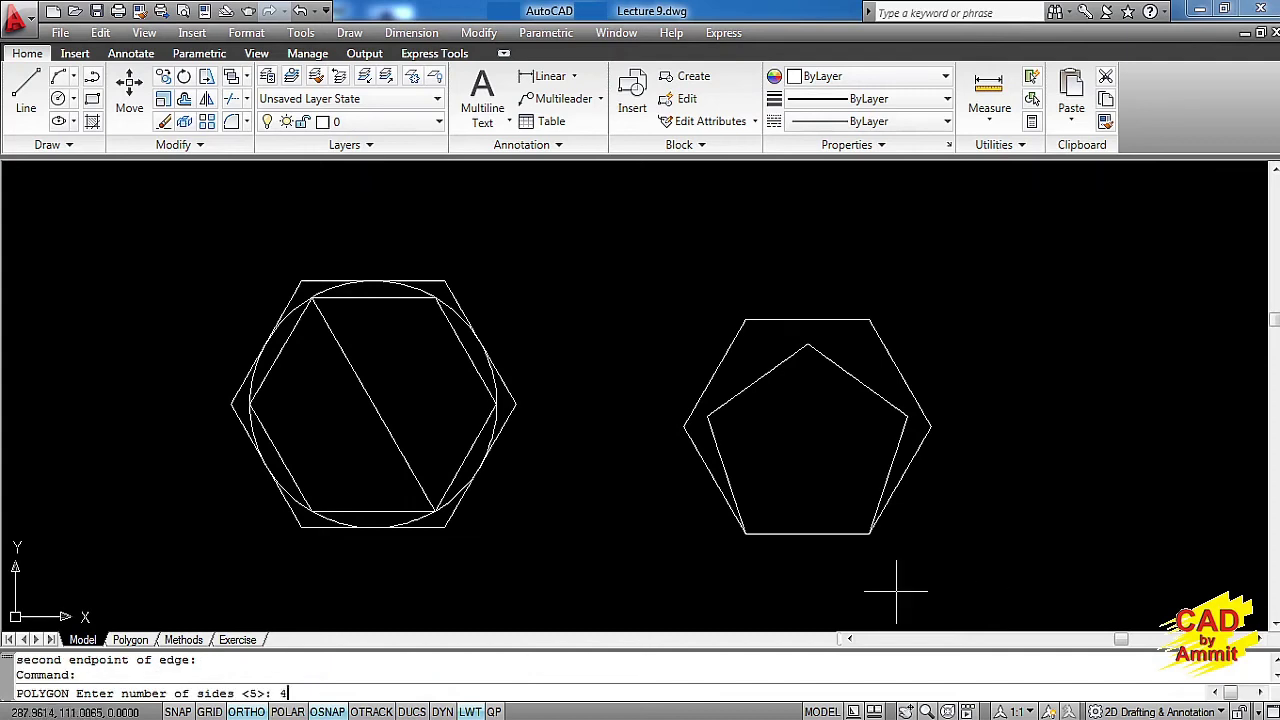
pyautogui.write('4')
pyautogui.press('Return')
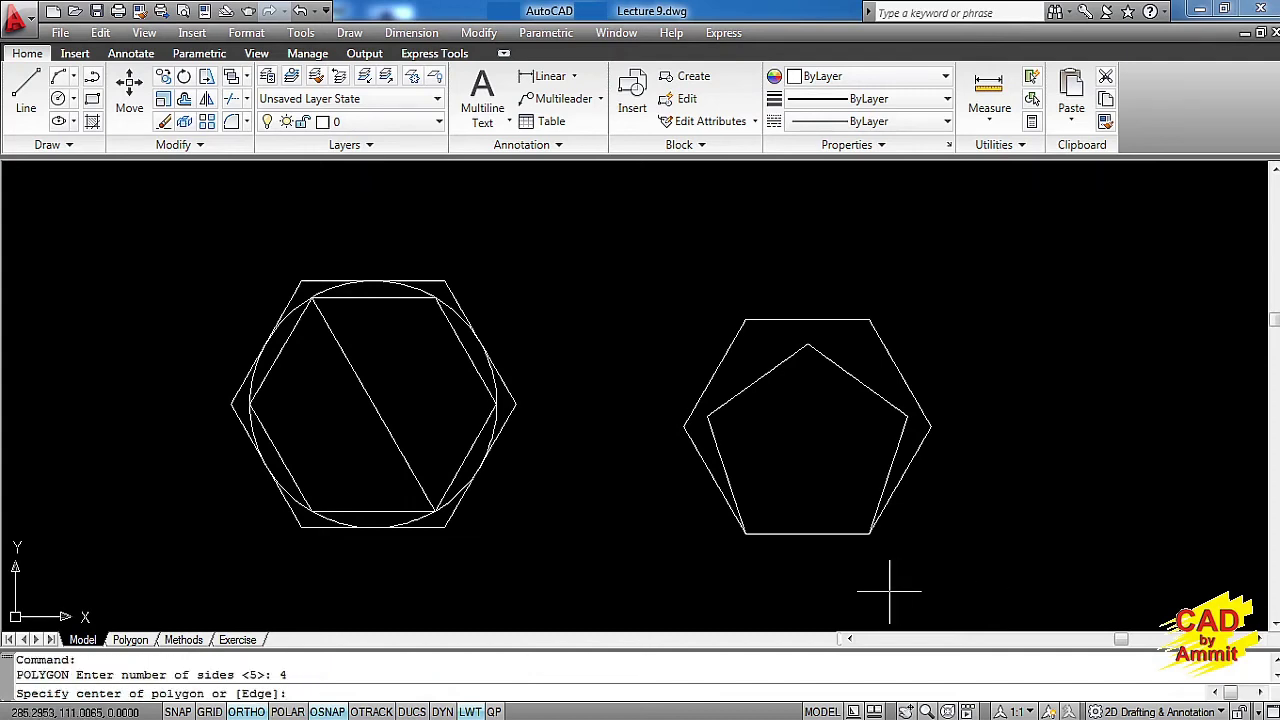
pyautogui.write('e')
pyautogui.press('Return')
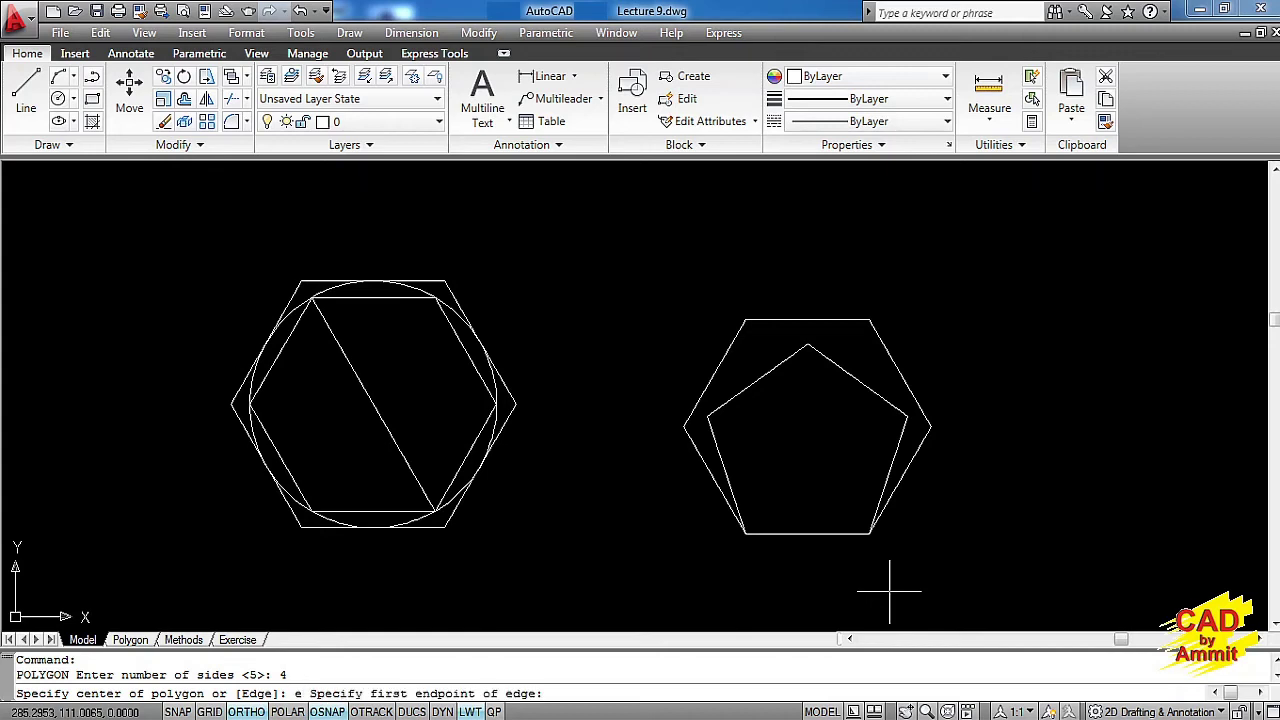
pyautogui.click(745, 532)
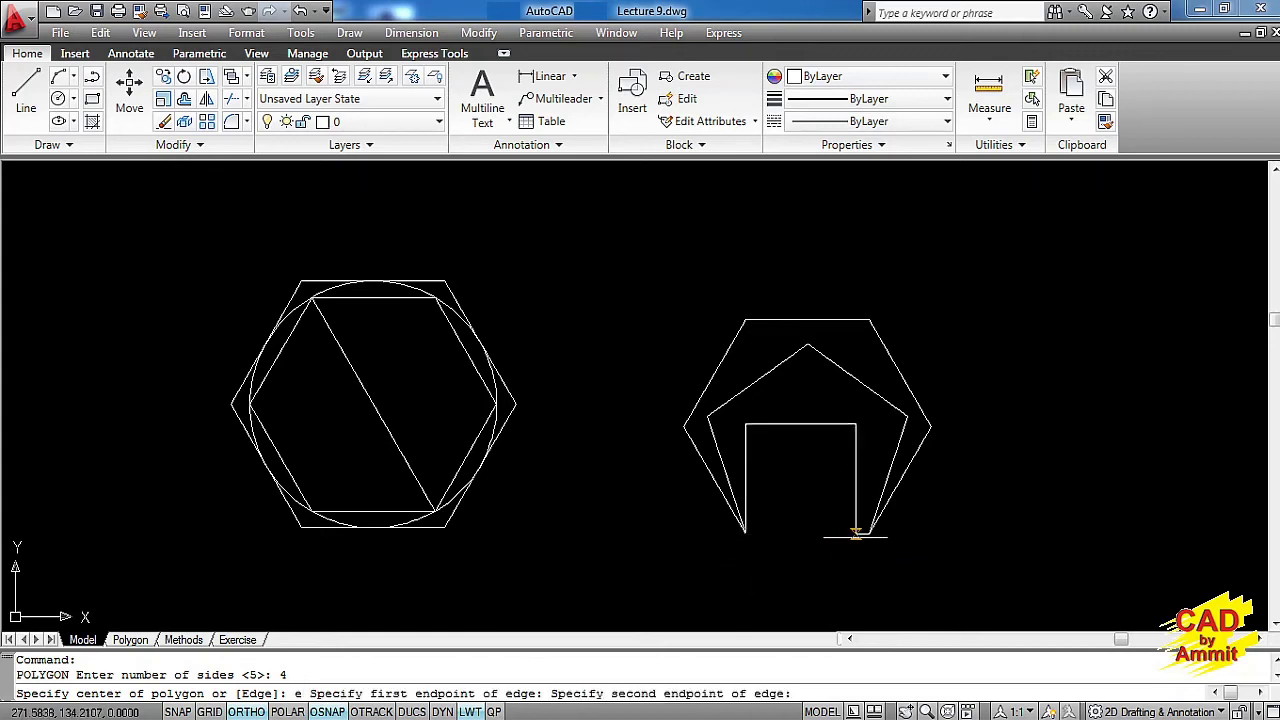
pyautogui.click(870, 533)
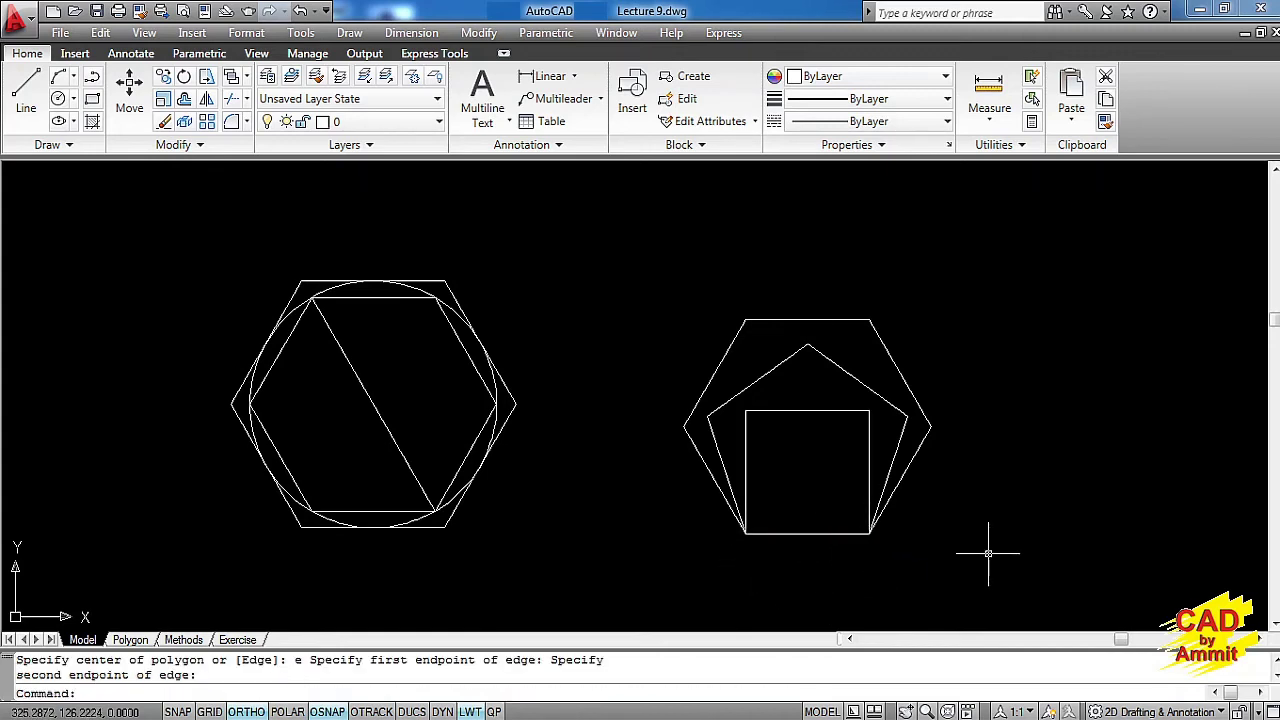
# Step: Draw a three-sided polygon by the Edge option on the bottom edge of the square
pyautogui.press('Return')
pyautogui.write('3')
pyautogui.press('Return')
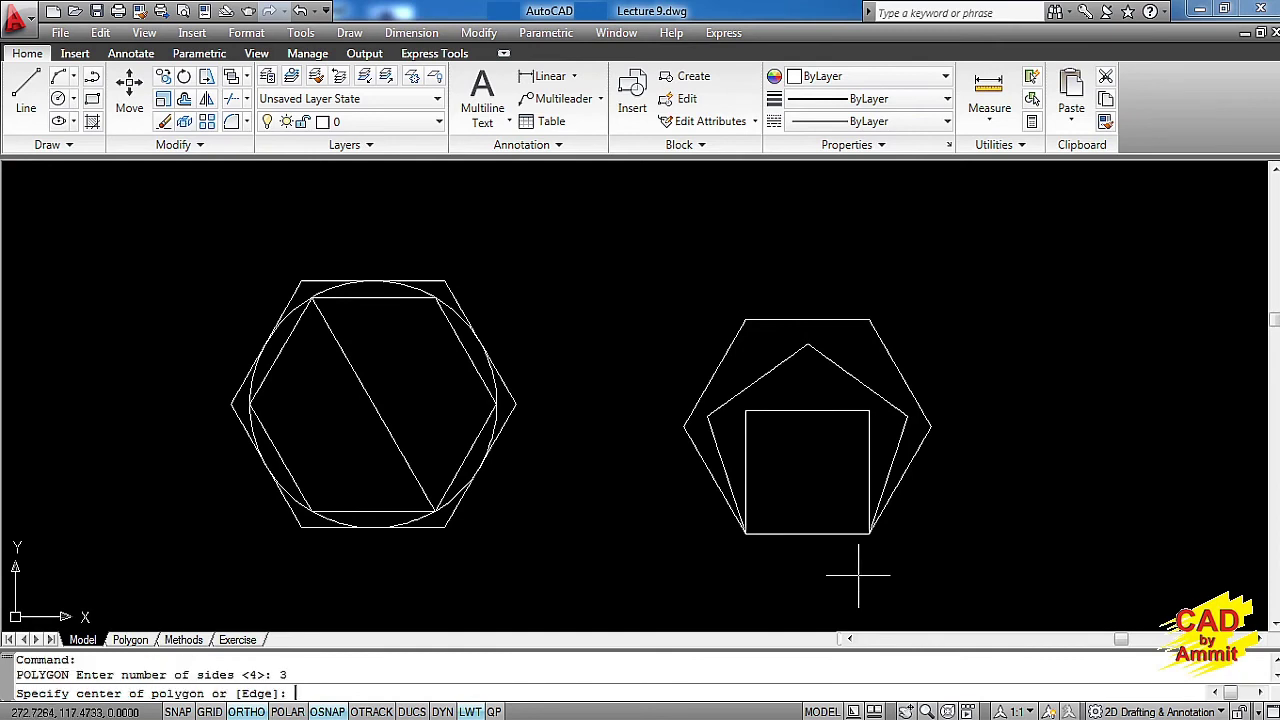
pyautogui.write('e')
pyautogui.press('Return')
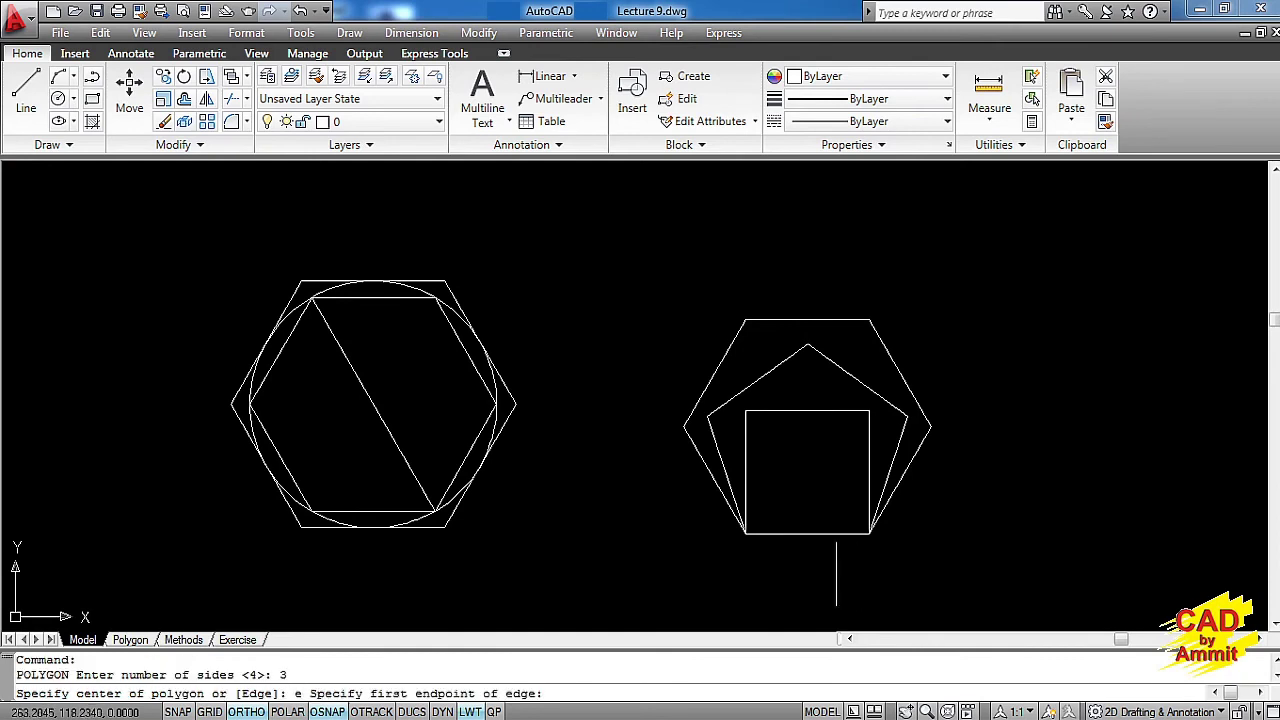
pyautogui.click(745, 533)
pyautogui.click(870, 533)
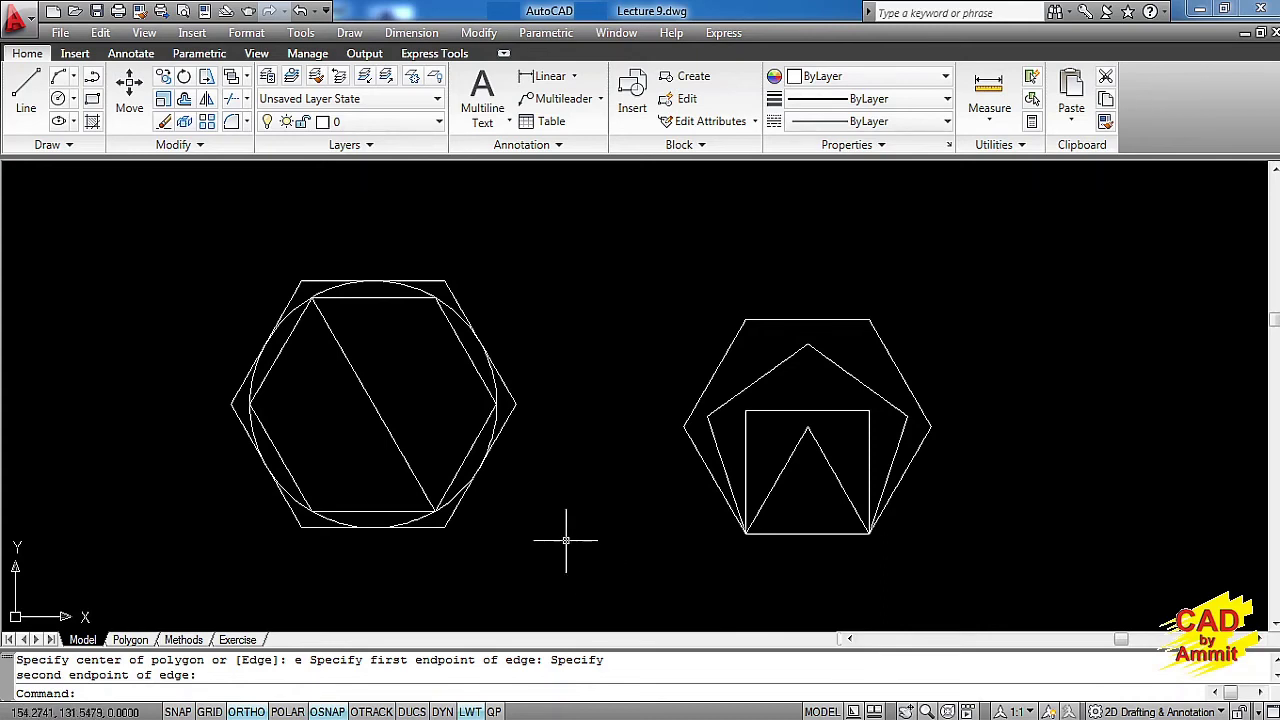
# Step: Open the Exercise layout and examine exercise 1, with a hexagon inside and a pentagon outside the circle of radius 30 mm
pyautogui.click(238, 640)
pyautogui.write('z')
pyautogui.press('Return')
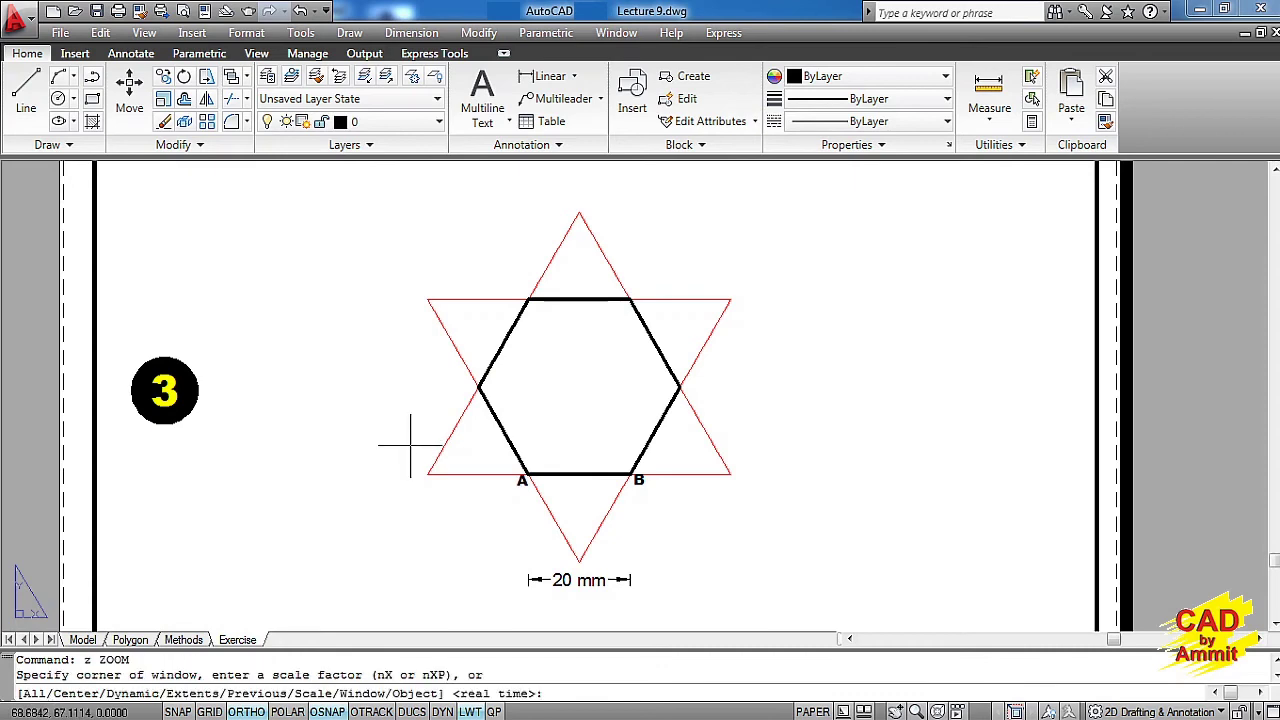
pyautogui.write('e')
pyautogui.press('Return')
pyautogui.moveTo(423, 329); pyautogui.dragTo(404, 417, button='middle')
pyautogui.write('z')
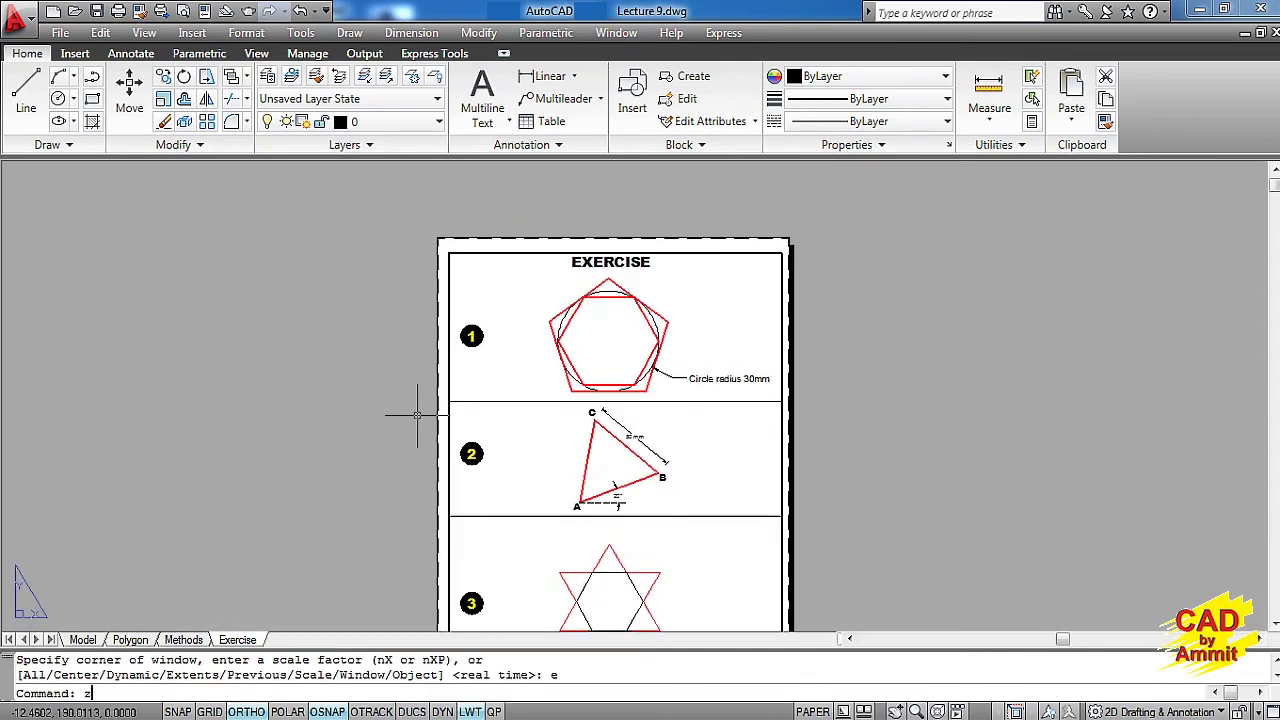
pyautogui.press('Return')
pyautogui.click(445, 247)
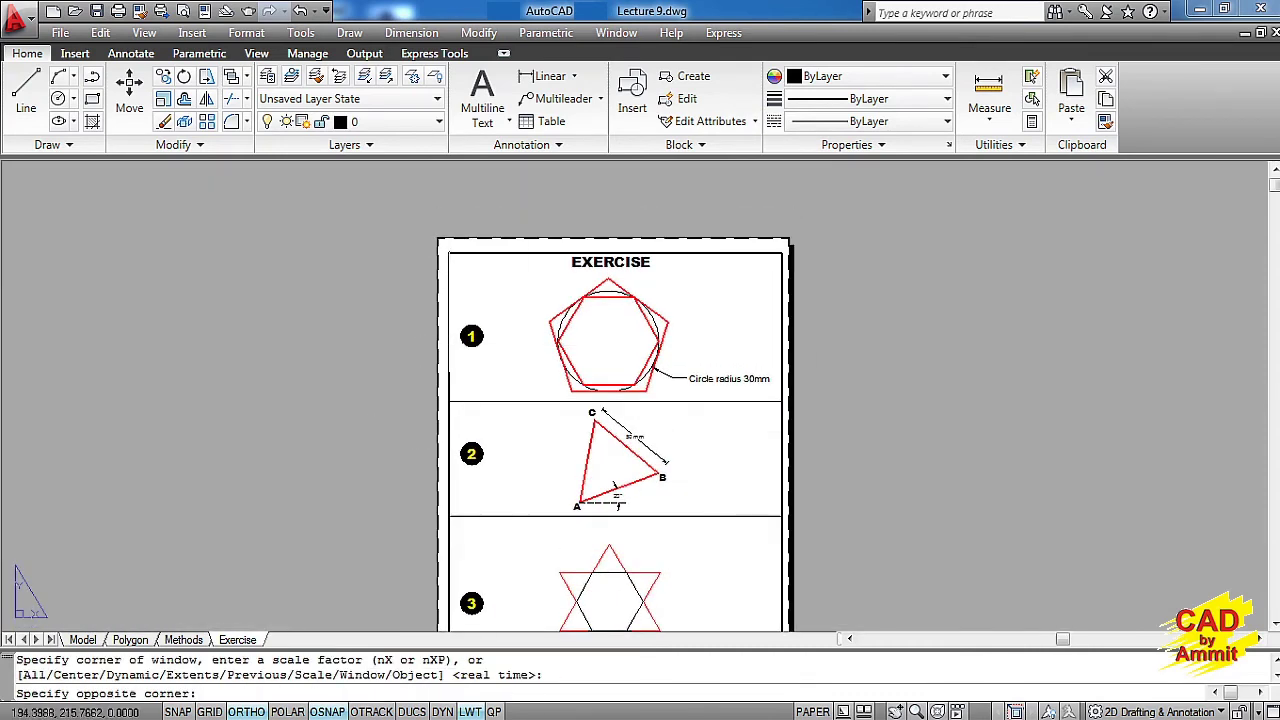
pyautogui.click(779, 401)
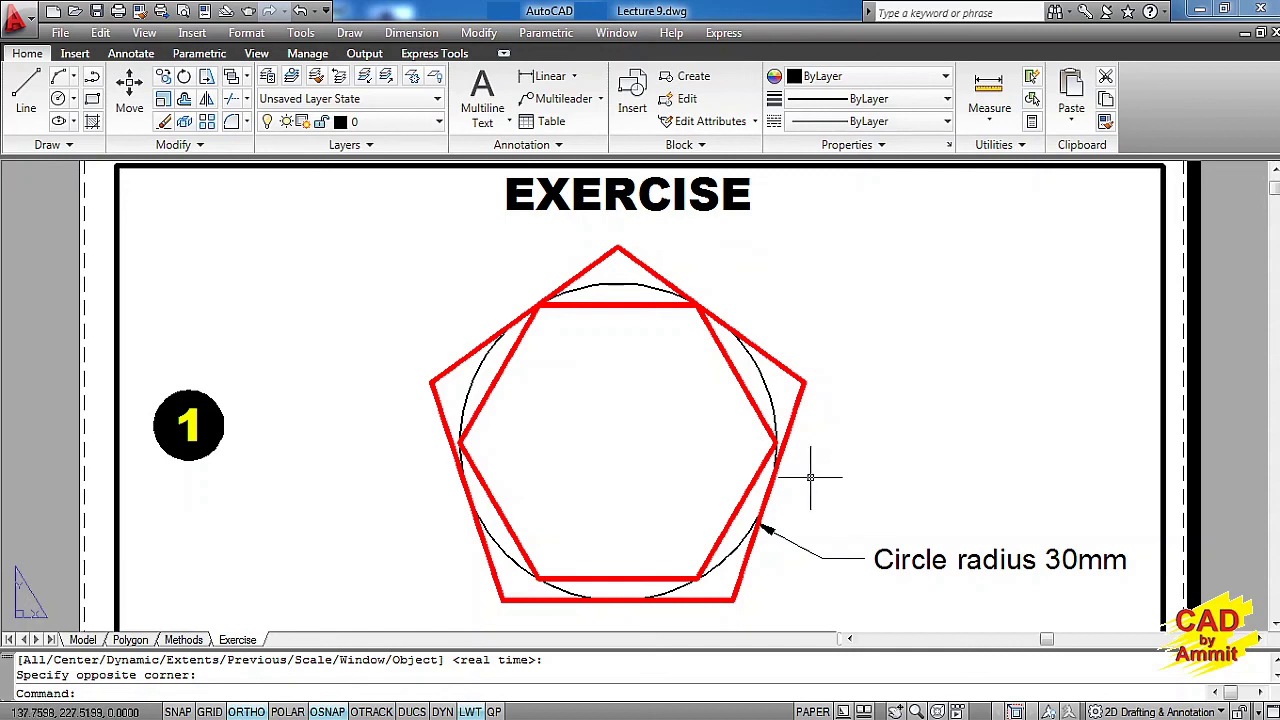
# Step: Examine exercise 2 with the inclined triangle ABC, and exercise 3 with the six-pointed star built around the hexagon on edge AB
pyautogui.moveTo(891, 534); pyautogui.dragTo(876, 286, button='middle')
pyautogui.moveTo(905, 520)
pyautogui.mouseDown(button='middle')
pyautogui.moveTo(903, 320)
pyautogui.moveTo(912, 337)
pyautogui.mouseUp(button='middle')
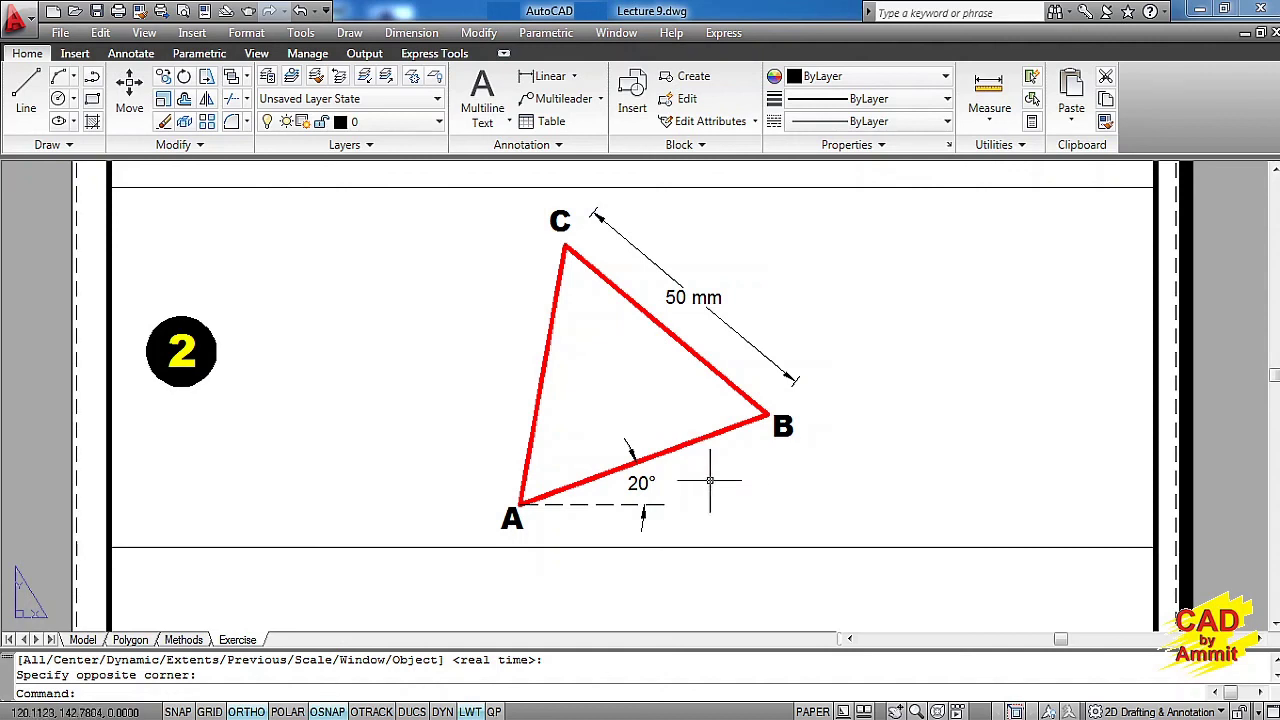
pyautogui.moveTo(763, 497); pyautogui.dragTo(770, 323, button='middle')
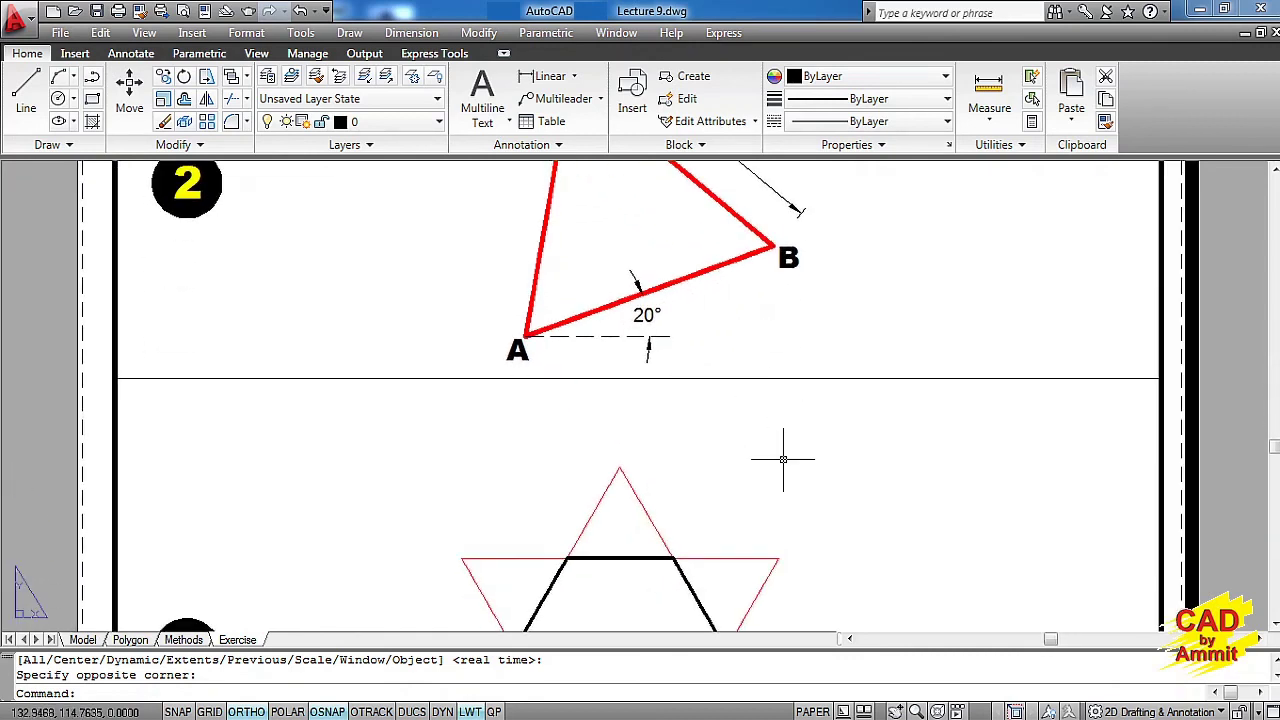
pyautogui.moveTo(799, 475); pyautogui.dragTo(789, 308, button='middle')
pyautogui.moveTo(851, 455); pyautogui.dragTo(861, 373, button='middle')
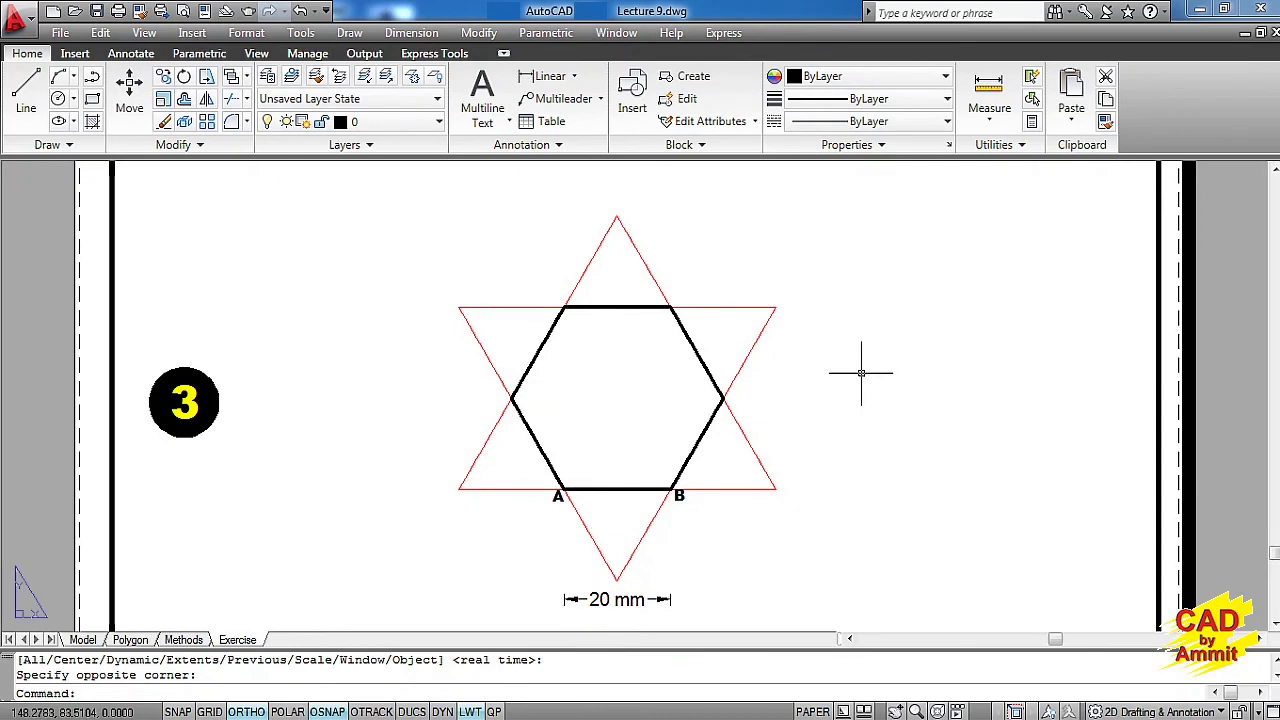